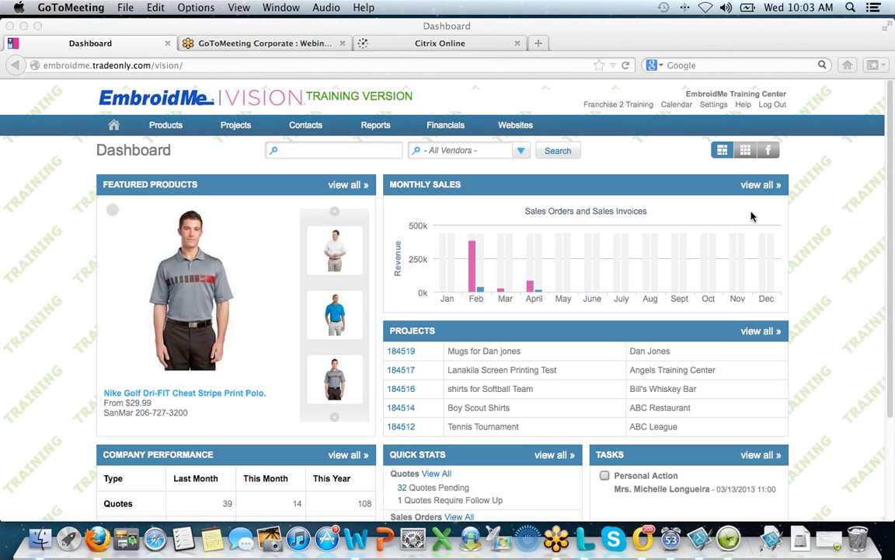
- Open My Calendar from the header, showing March 2013 with the 13th highlighted
{"action": "left_click", "coordinate": [177, 130]}
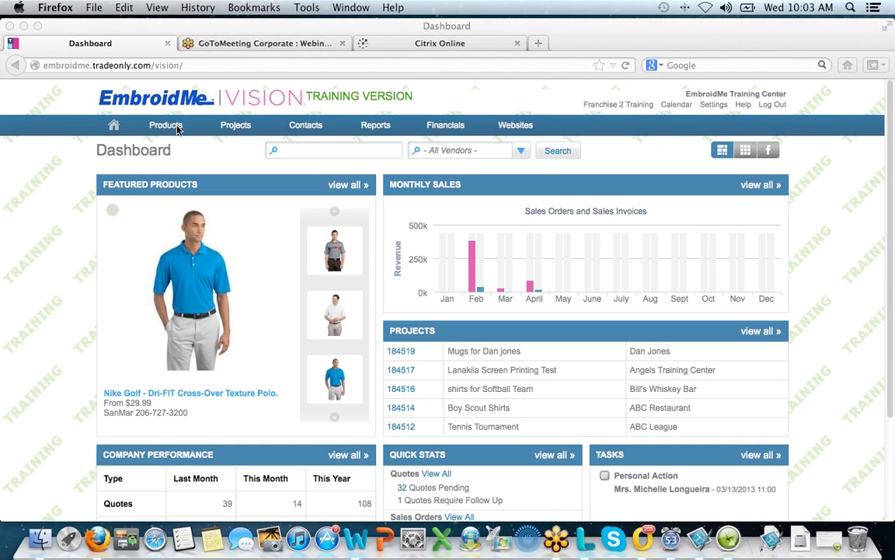
{"action": "mouse_move", "coordinate": [236, 126]}
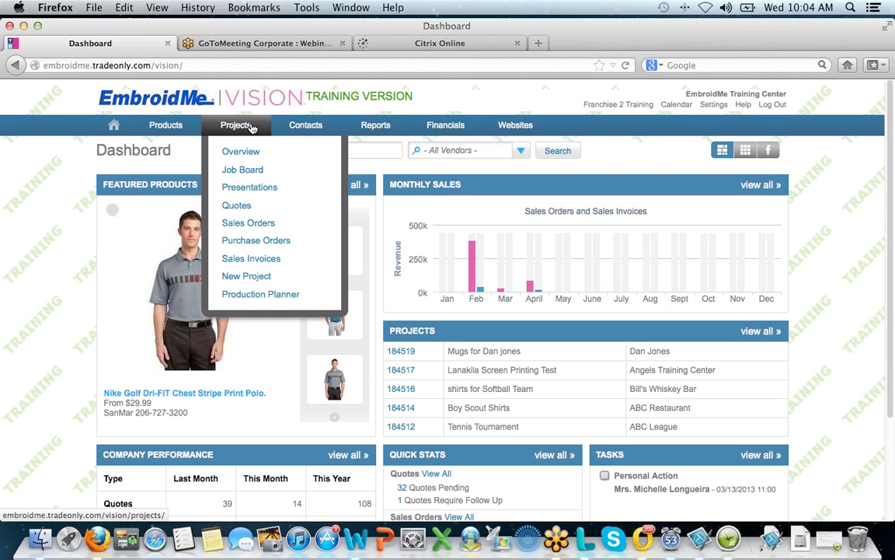
{"action": "mouse_move", "coordinate": [296, 126]}
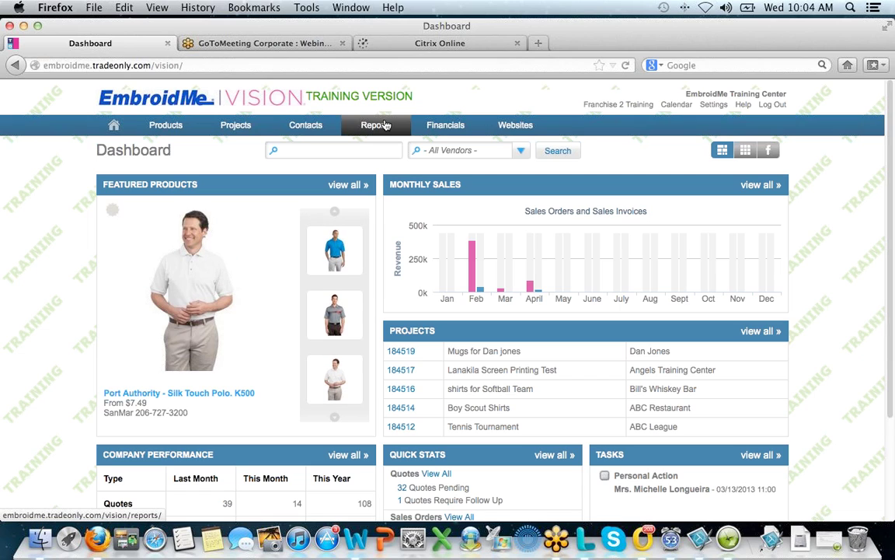
{"action": "mouse_move", "coordinate": [437, 127]}
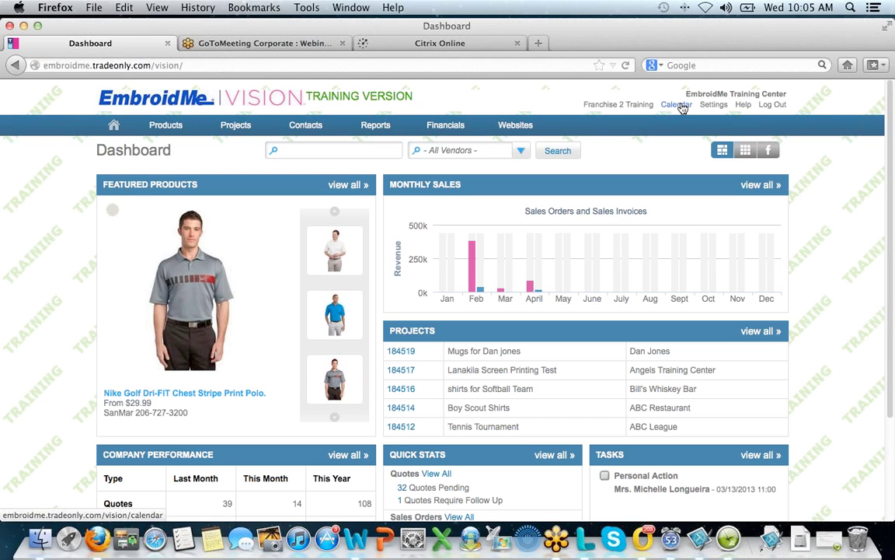
{"action": "left_click", "coordinate": [676, 105]}
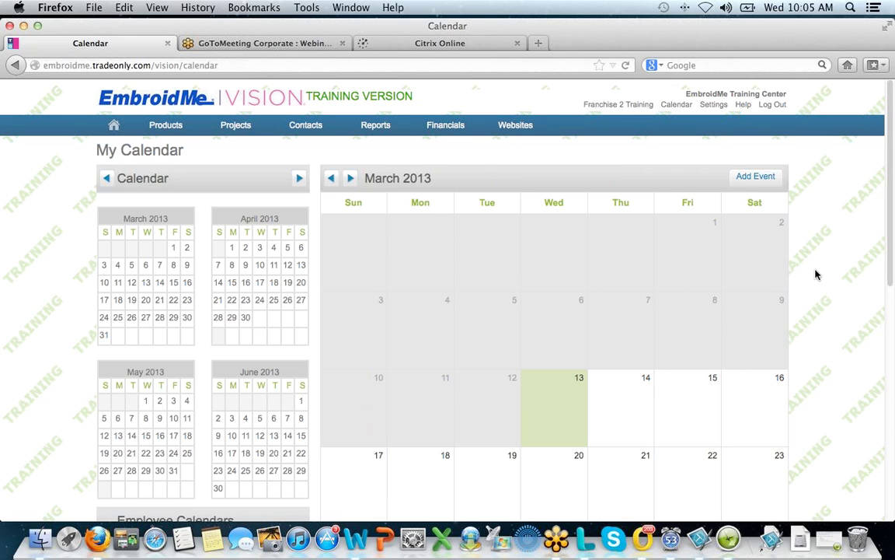
{"action": "scroll", "coordinate": [814, 287], "scroll_direction": "down", "scroll_amount": 1}
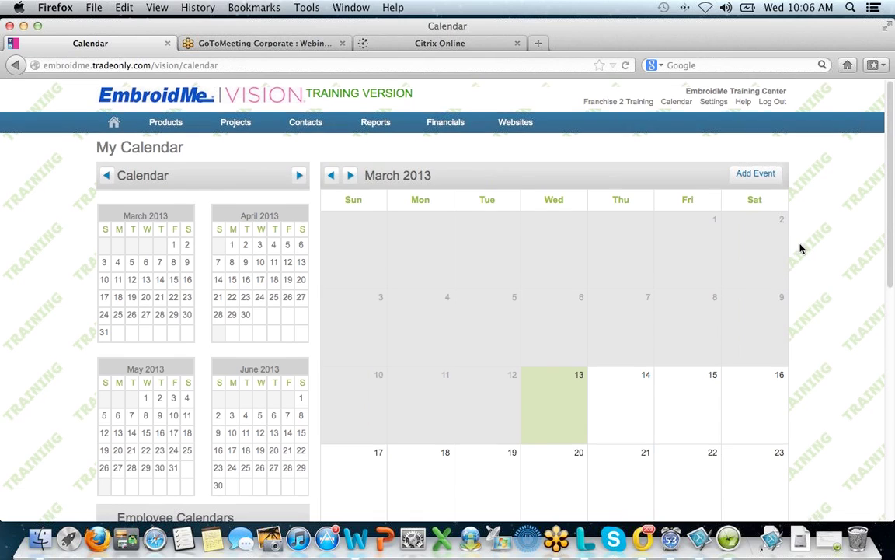
{"action": "scroll", "coordinate": [798, 249], "scroll_direction": "down", "scroll_amount": 1}
{"action": "scroll", "coordinate": [741, 249], "scroll_direction": "up", "scroll_amount": 1}
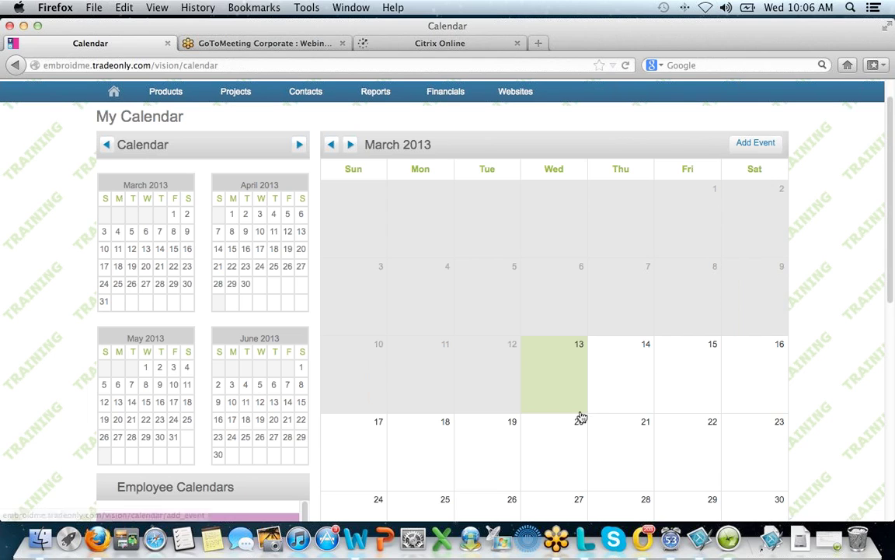
- Start a Customer calendar entry on 13 March 2013, keeping it allocated to MON2 Franchise 2 Training
{"action": "left_click", "coordinate": [557, 380]}
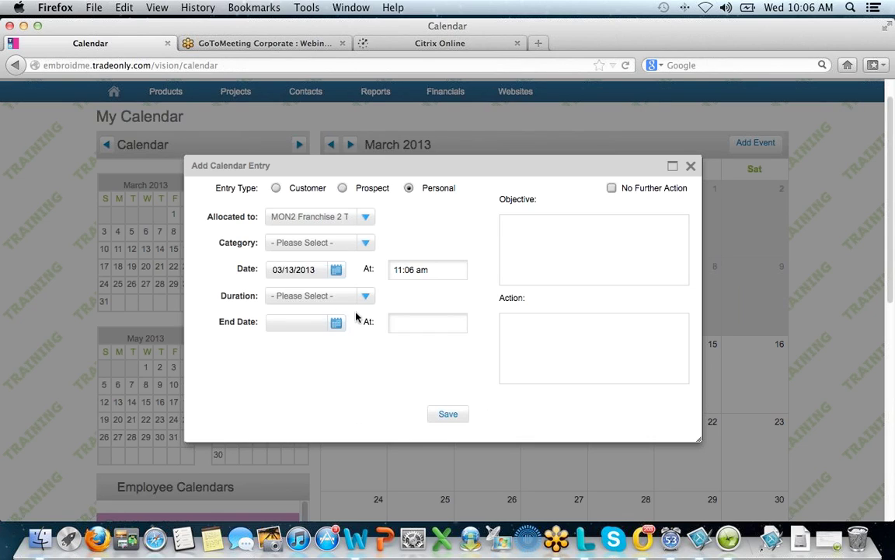
{"action": "left_click", "coordinate": [276, 188]}
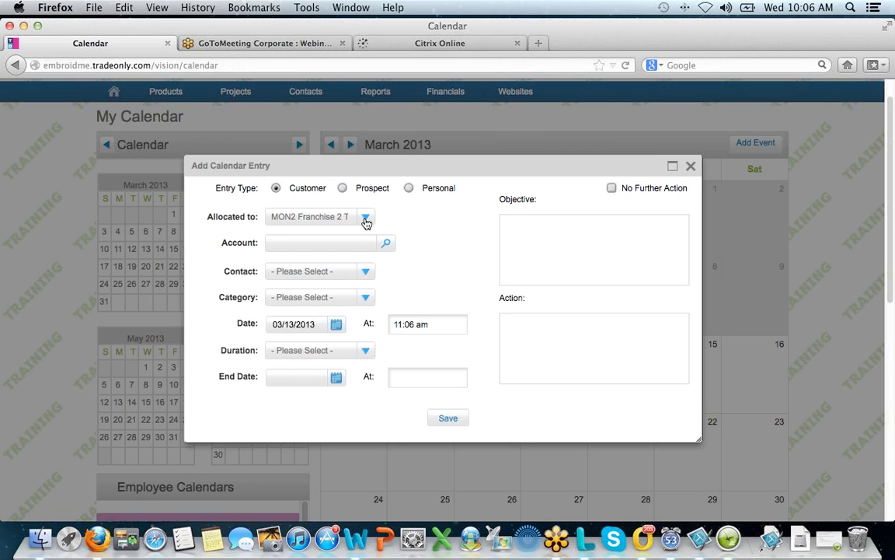
{"action": "left_click", "coordinate": [365, 219]}
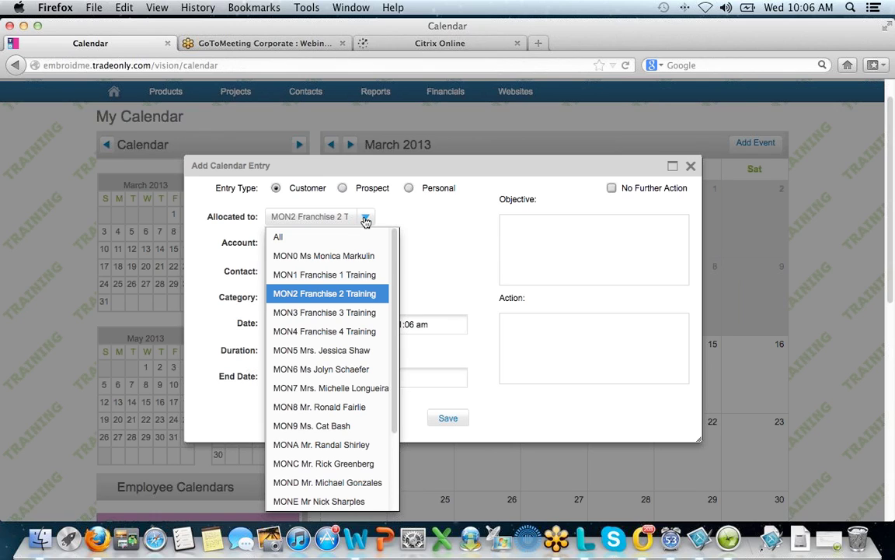
{"action": "left_click", "coordinate": [398, 219]}
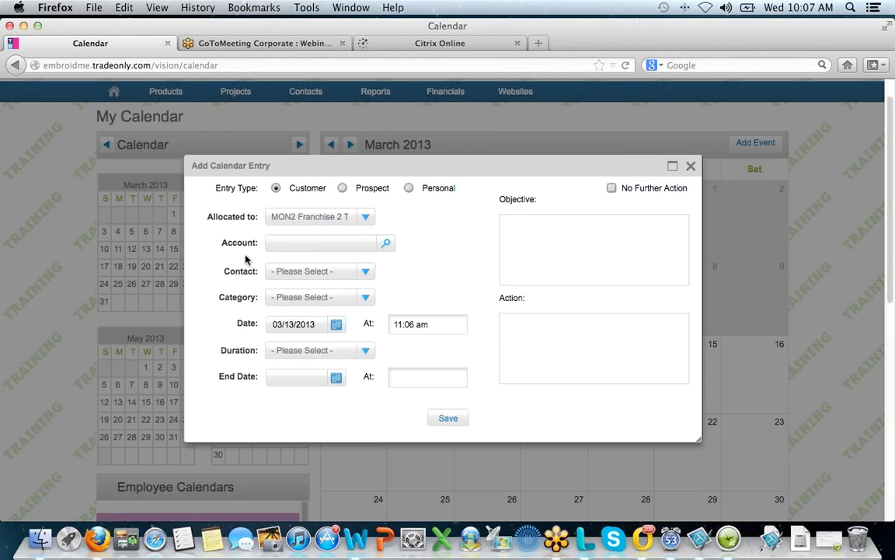
- Select Anaheim Little League as the entry's account so its contact fills in
{"action": "left_click", "coordinate": [385, 243]}
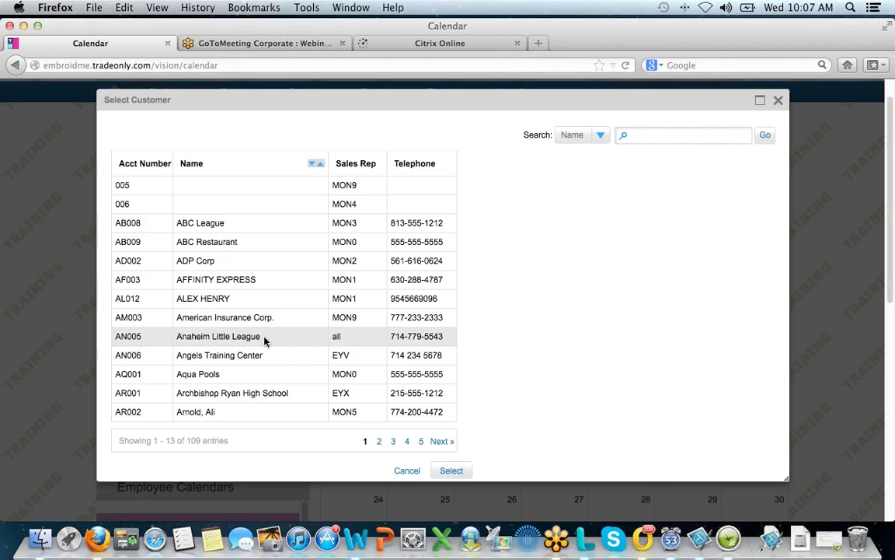
{"action": "left_click", "coordinate": [265, 340]}
{"action": "left_click", "coordinate": [457, 471]}
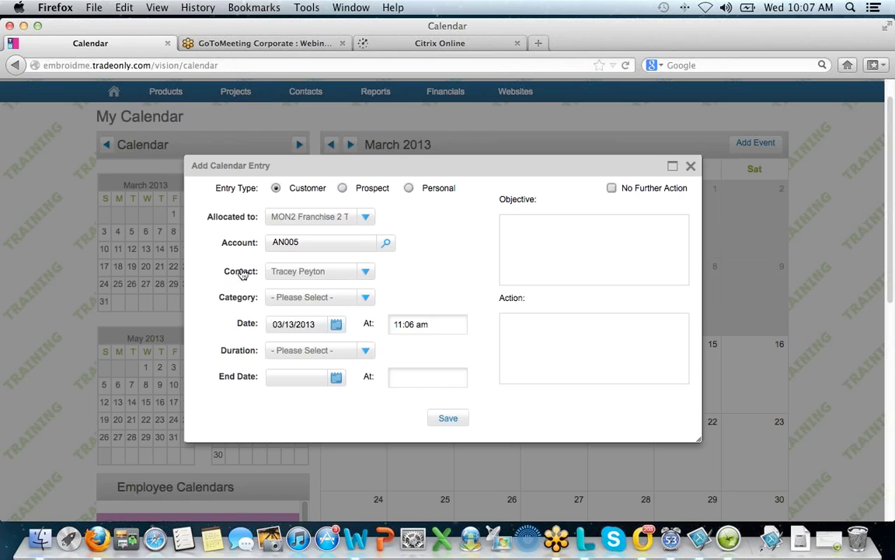
- Make the entry a Meeting starting at 1:00 pm with a 1 Hour duration
{"action": "left_click", "coordinate": [365, 298]}
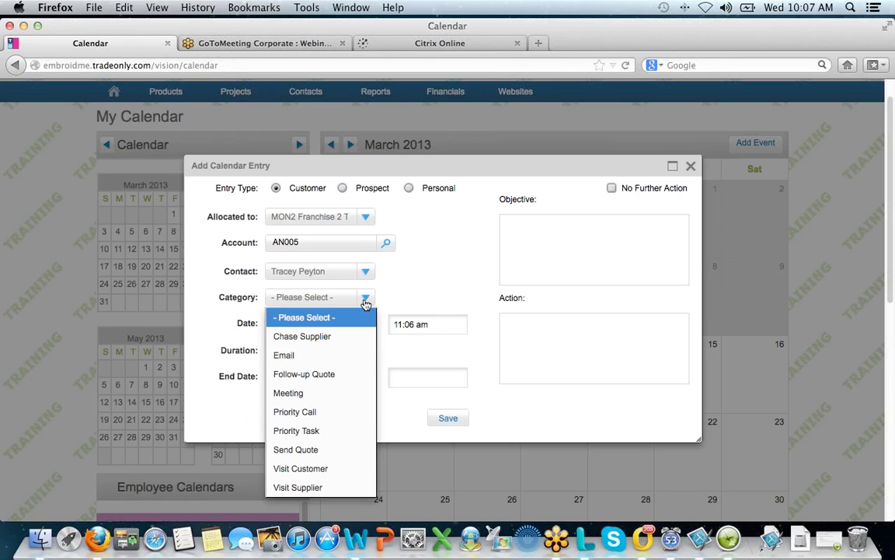
{"action": "left_click", "coordinate": [303, 398]}
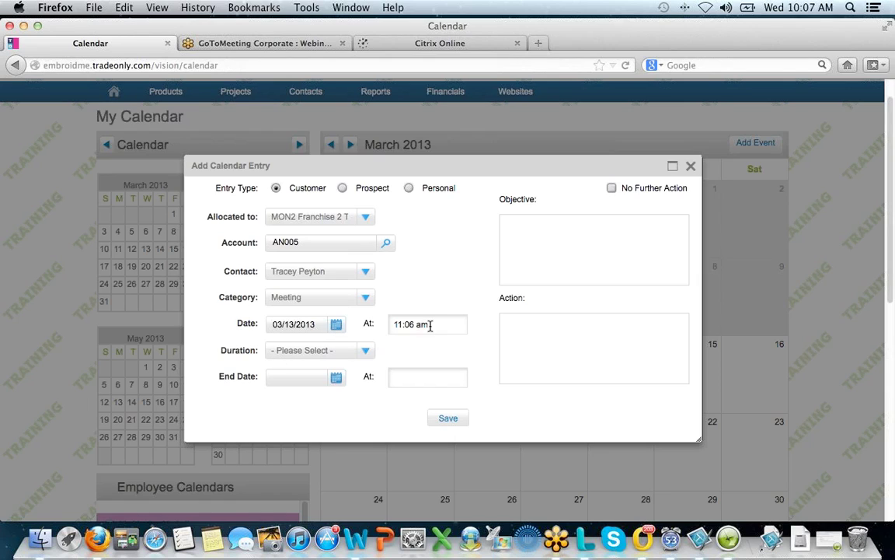
{"action": "left_click_drag", "start_coordinate": [416, 326], "coordinate": [394, 326]}
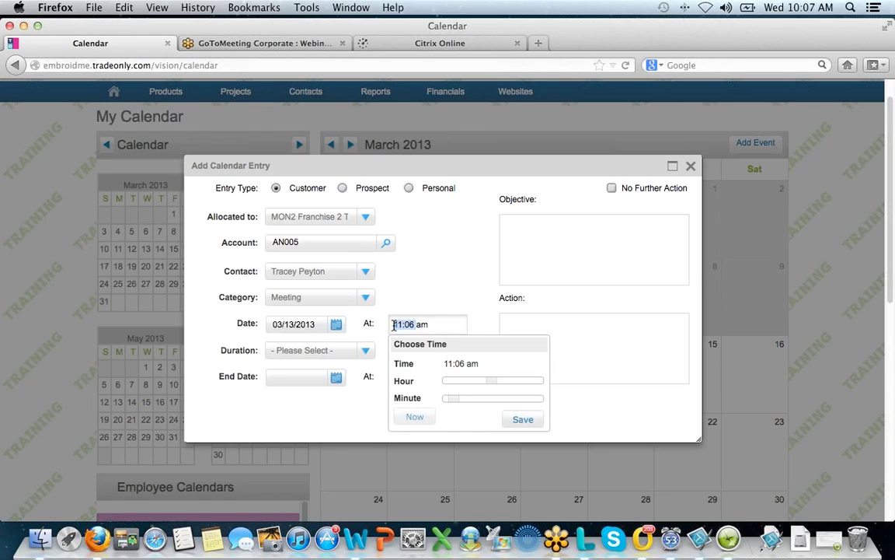
{"action": "type", "text": "1:00 p"}
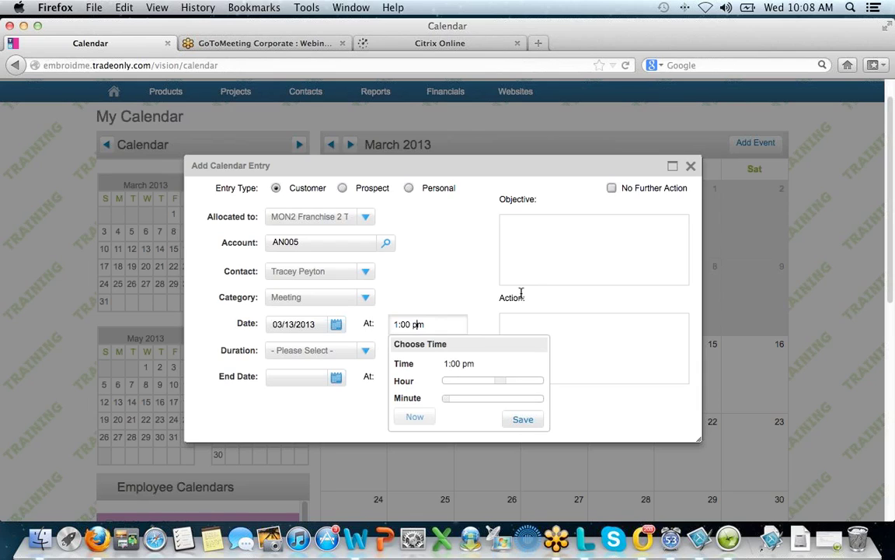
{"action": "left_click", "coordinate": [523, 421]}
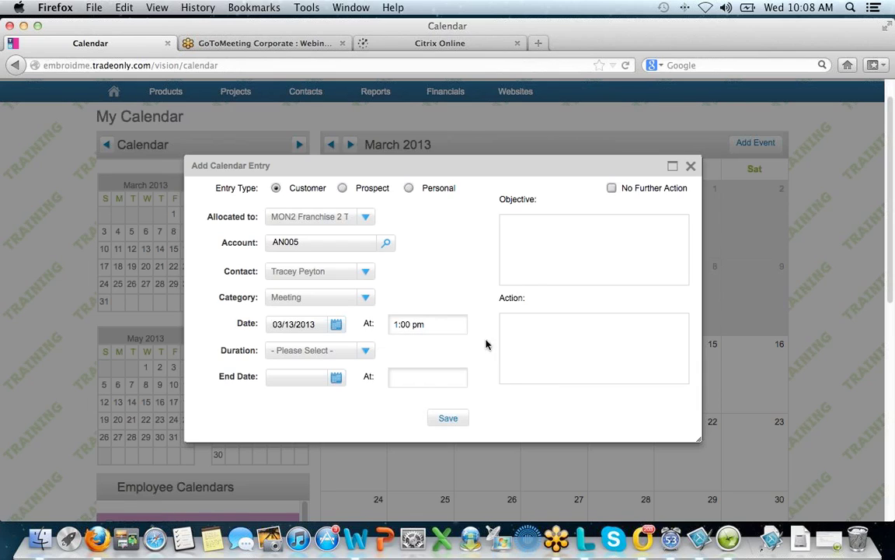
{"action": "left_click", "coordinate": [370, 353]}
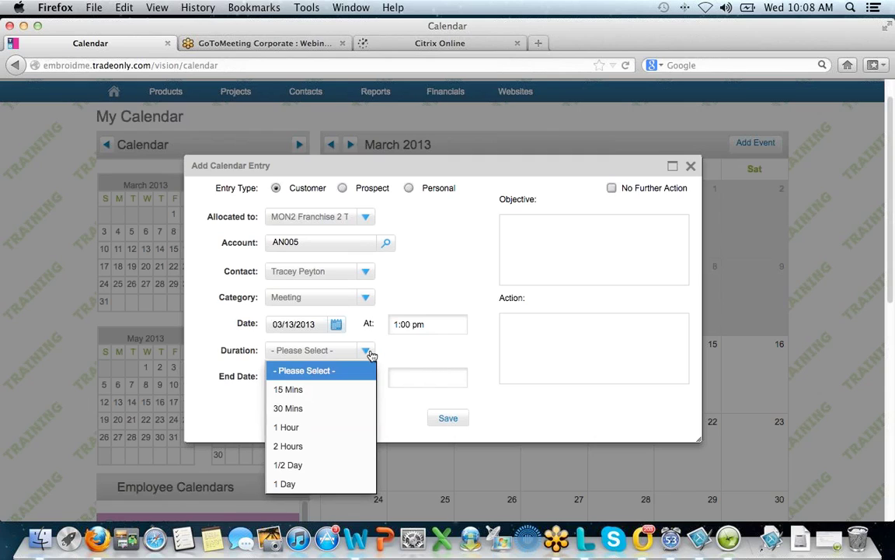
{"action": "left_click", "coordinate": [288, 427]}
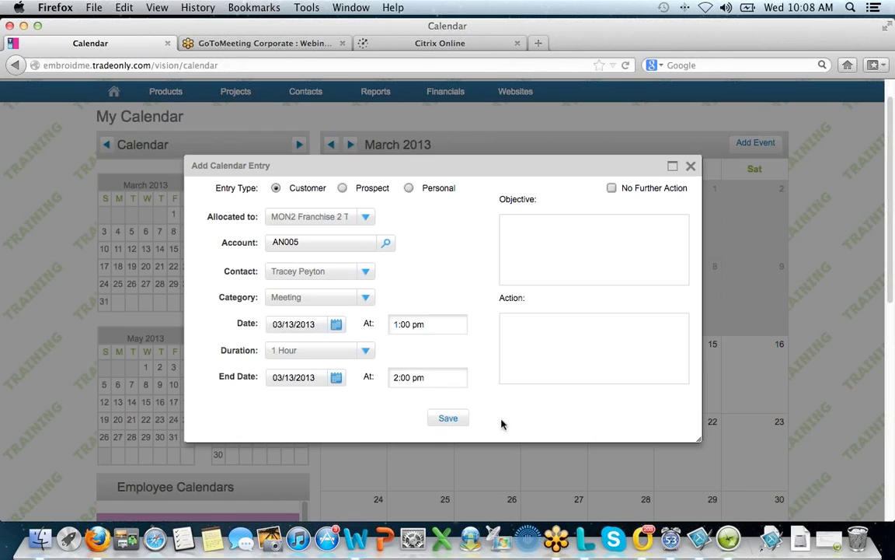
{"action": "left_click", "coordinate": [525, 233]}
- Enter the objective 'Meeting to discuss the quote given for the annual fundraiser' and save the entry
{"action": "type", "text": "Meeting to discuss the quote given for"}
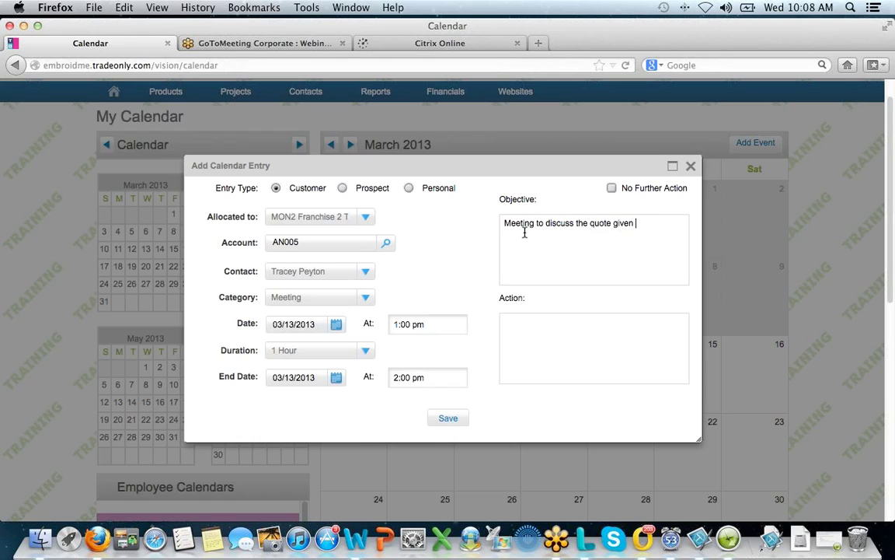
{"action": "type", "text": " the annual fundraiser"}
{"action": "left_click", "coordinate": [529, 331]}
{"action": "left_click", "coordinate": [453, 421]}
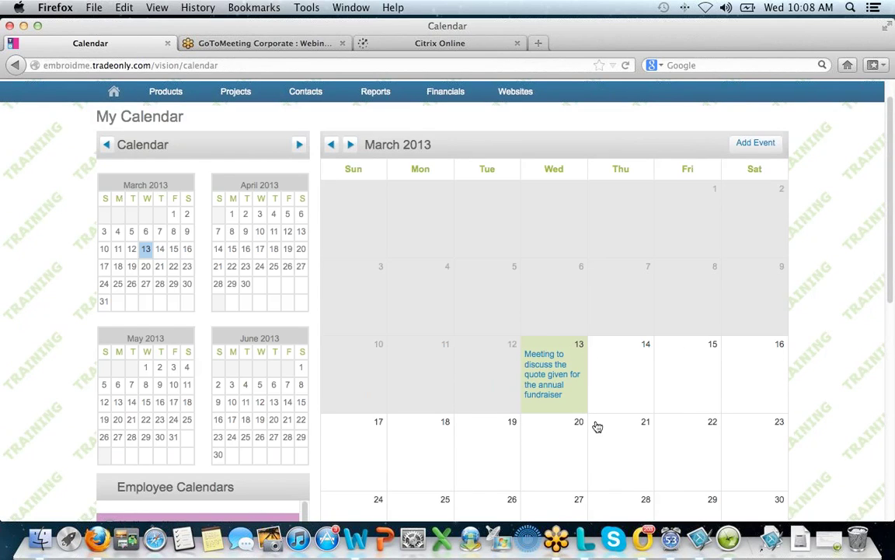
{"action": "mouse_move", "coordinate": [565, 394]}
{"action": "scroll", "coordinate": [743, 392], "scroll_direction": "down", "scroll_amount": 3}
{"action": "scroll", "coordinate": [742, 395], "scroll_direction": "down", "scroll_amount": 10}
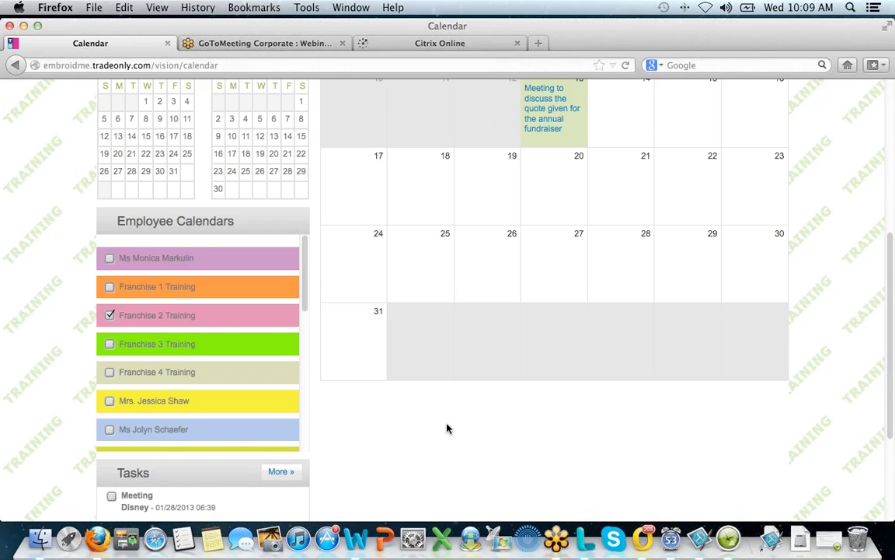
{"action": "scroll", "coordinate": [451, 428], "scroll_direction": "down", "scroll_amount": 3}
{"action": "scroll", "coordinate": [444, 432], "scroll_direction": "down", "scroll_amount": 3}
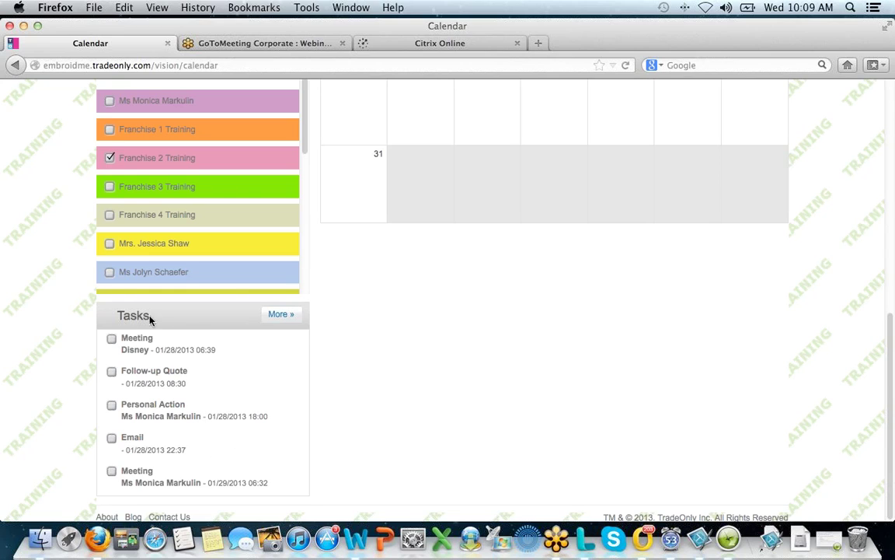
{"action": "scroll", "coordinate": [206, 443], "scroll_direction": "up", "scroll_amount": 5}
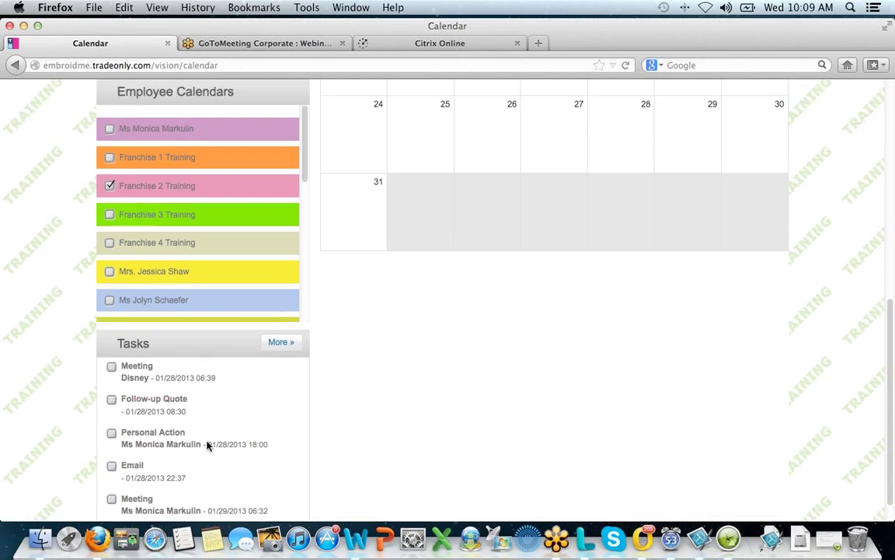
{"action": "scroll", "coordinate": [207, 445], "scroll_direction": "up", "scroll_amount": 10}
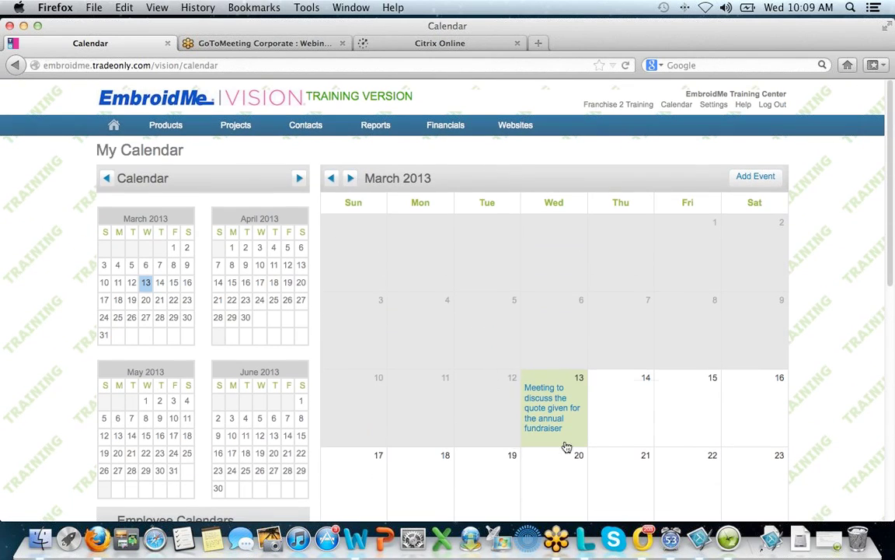
- View the Wed 13 fundraiser meeting's details, then return to the Home dashboard
{"action": "left_click", "coordinate": [566, 443]}
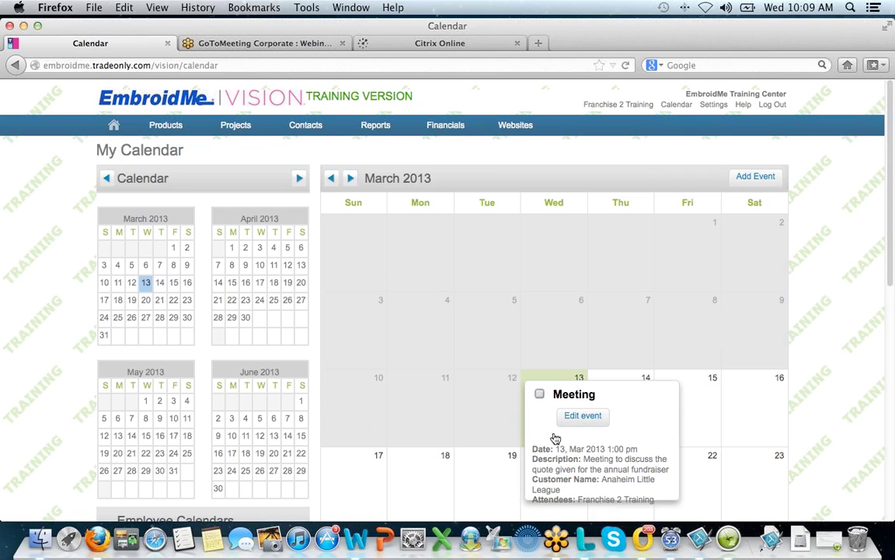
{"action": "left_click", "coordinate": [113, 127]}
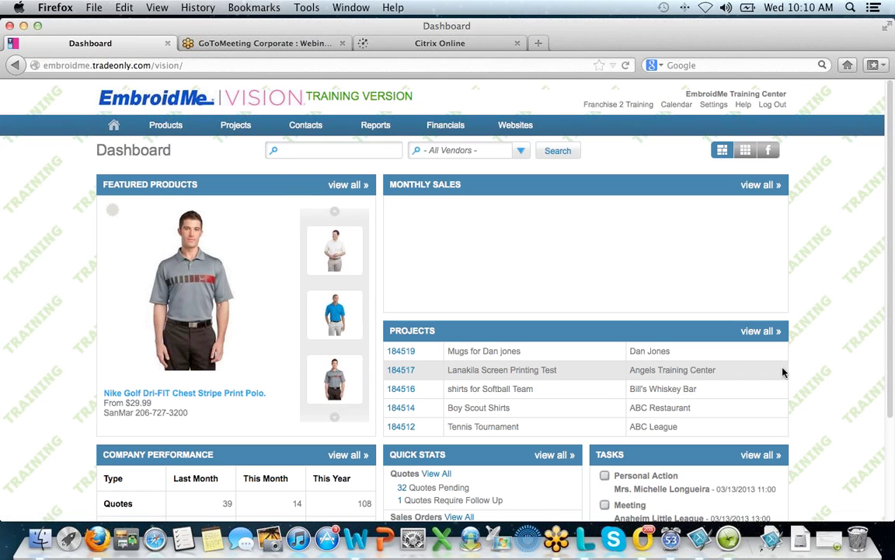
{"action": "scroll", "coordinate": [773, 377], "scroll_direction": "down", "scroll_amount": 1}
{"action": "scroll", "coordinate": [773, 376], "scroll_direction": "down", "scroll_amount": 3}
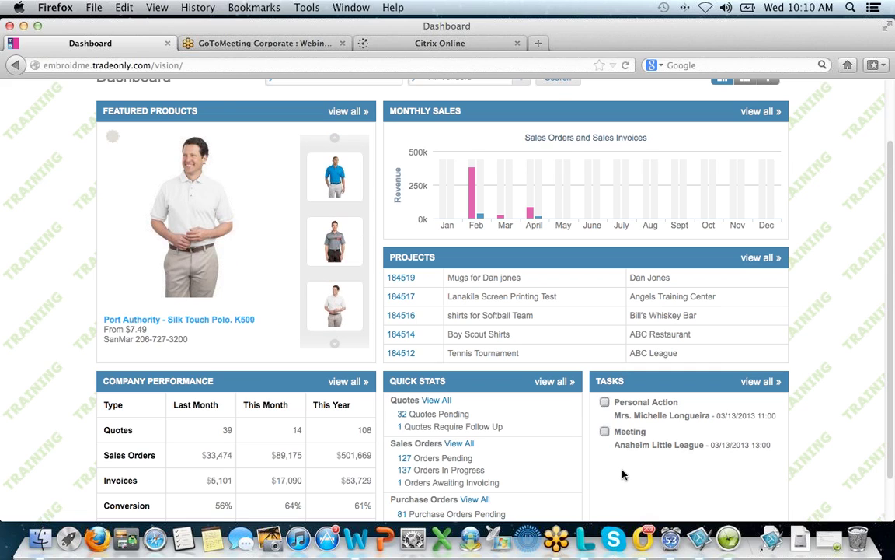
{"action": "mouse_move", "coordinate": [630, 443]}
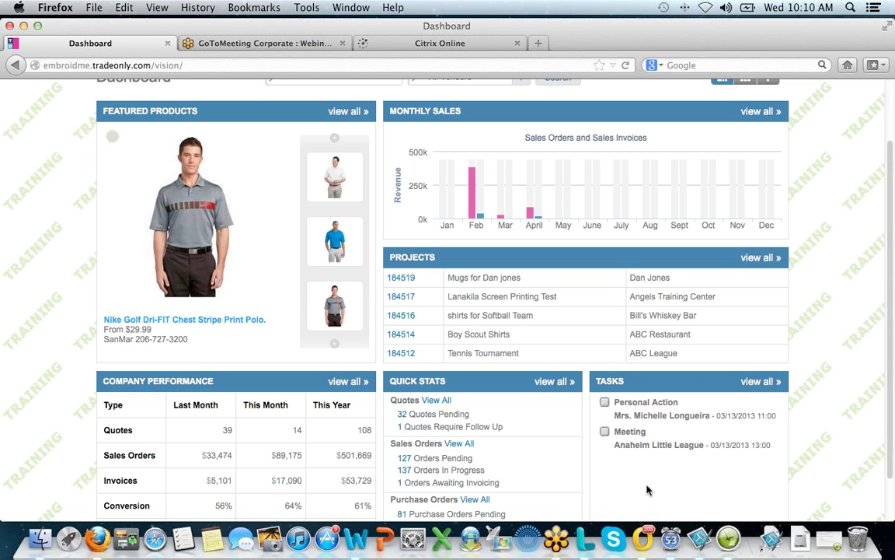
{"action": "scroll", "coordinate": [649, 485], "scroll_direction": "up", "scroll_amount": 1}
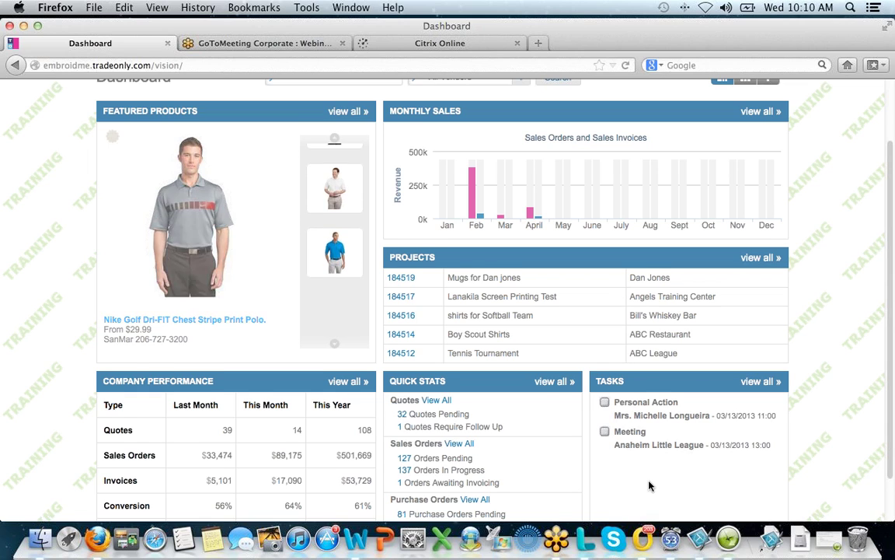
{"action": "scroll", "coordinate": [648, 484], "scroll_direction": "up", "scroll_amount": 3}
{"action": "mouse_move", "coordinate": [676, 450]}
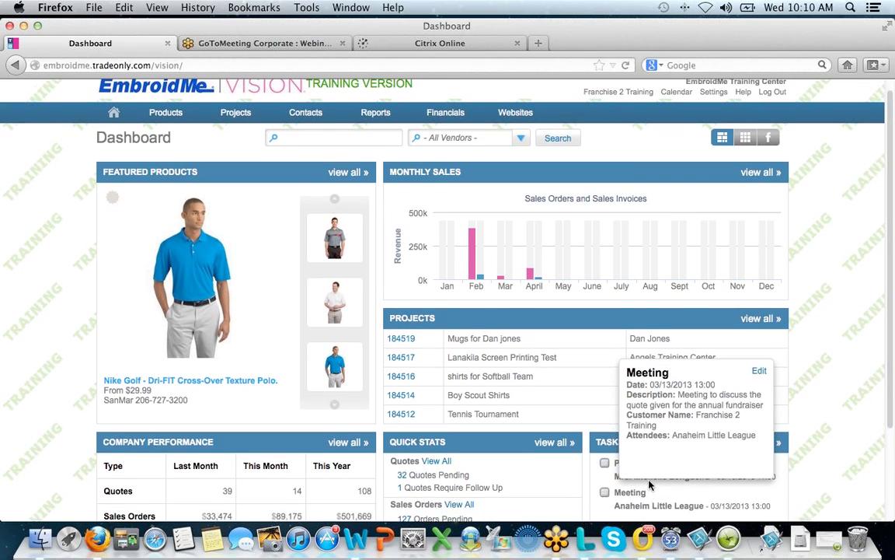
{"action": "mouse_move", "coordinate": [308, 126]}
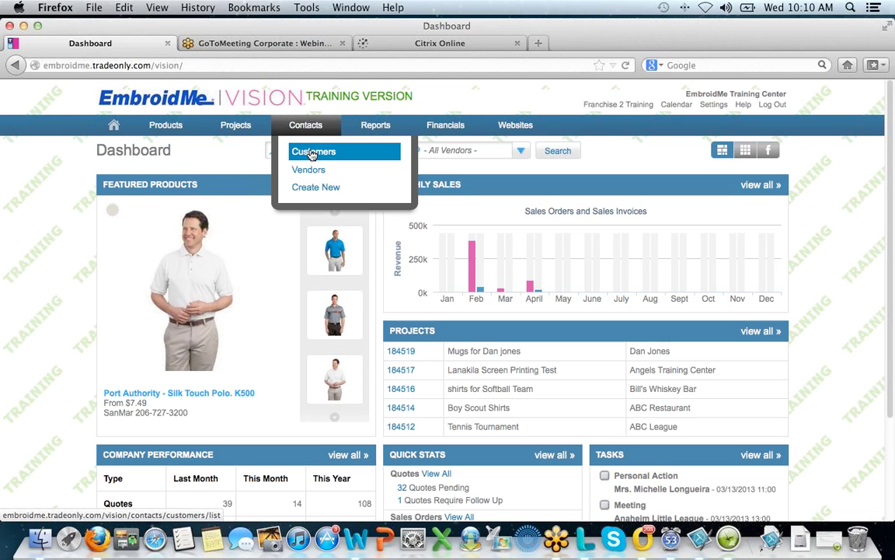
- Open Contacts > Customers and filter Type to Customer, keeping the search by Name
{"action": "left_click", "coordinate": [311, 153]}
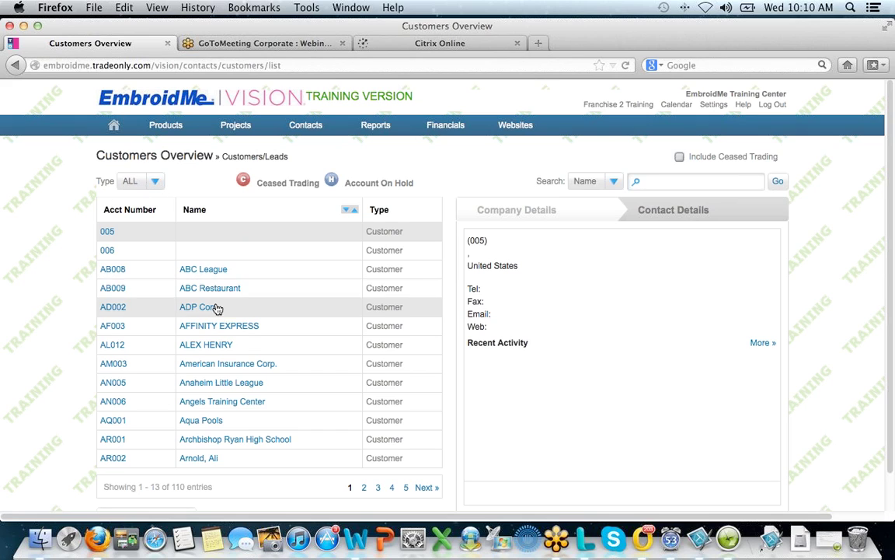
{"action": "left_click", "coordinate": [156, 181]}
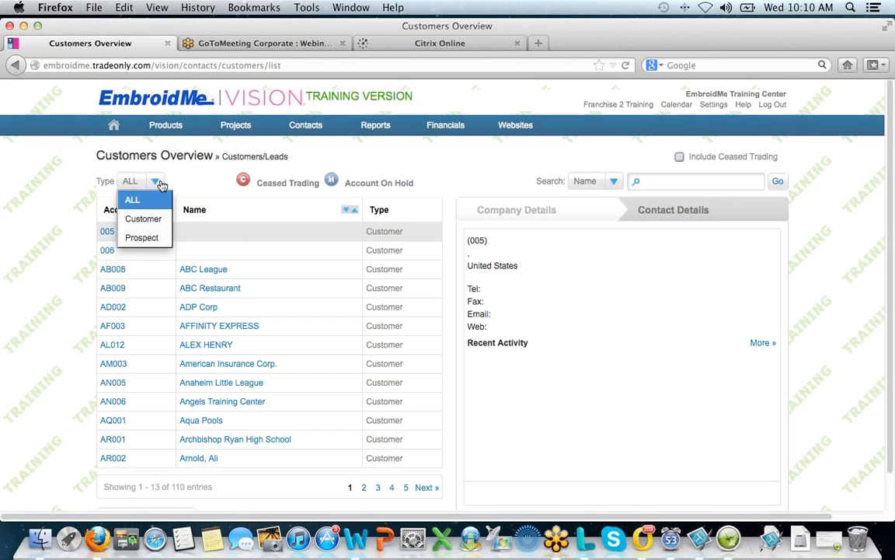
{"action": "left_click", "coordinate": [156, 220]}
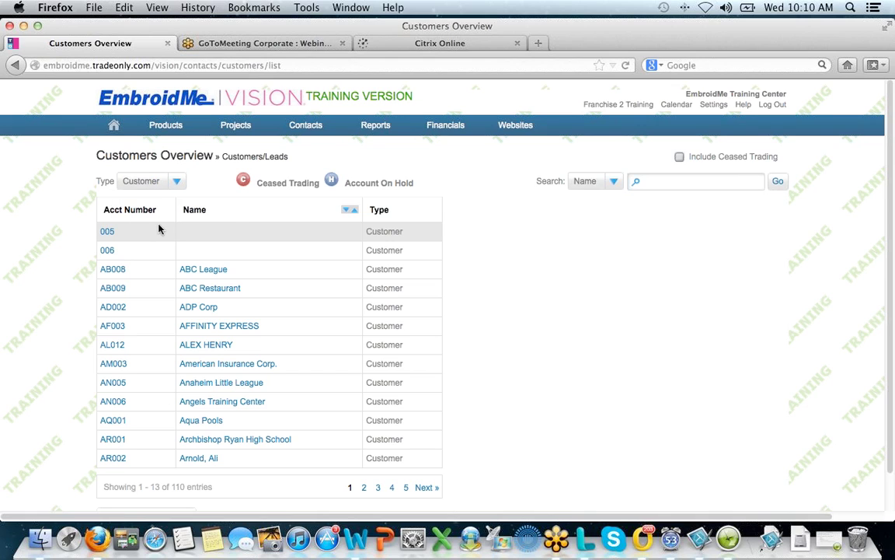
{"action": "left_click", "coordinate": [614, 182]}
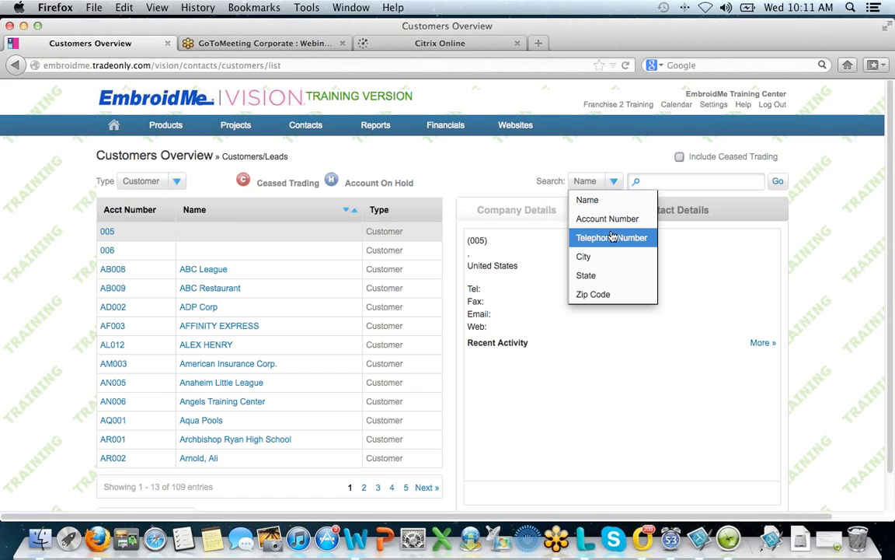
{"action": "left_click", "coordinate": [698, 182]}
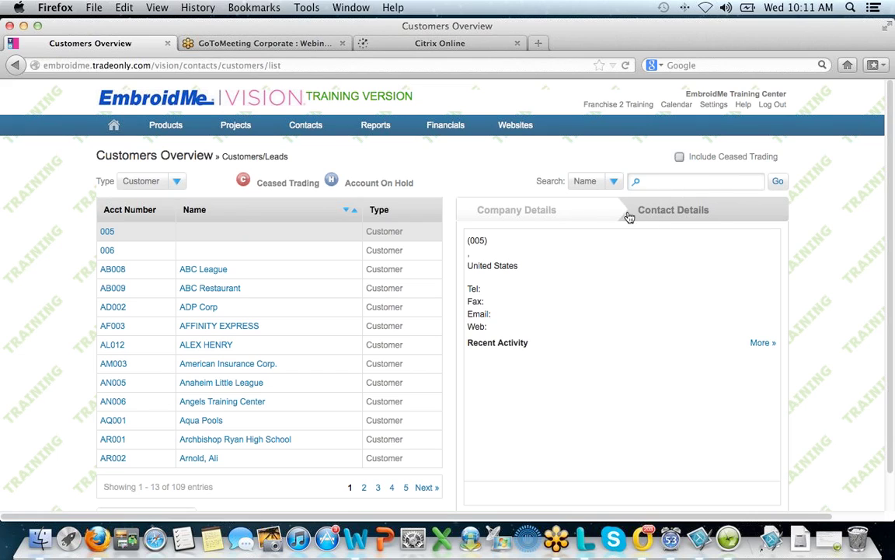
- Show Anaheim Little League's details and contacts list, then open its full customer record
{"action": "left_click", "coordinate": [296, 388]}
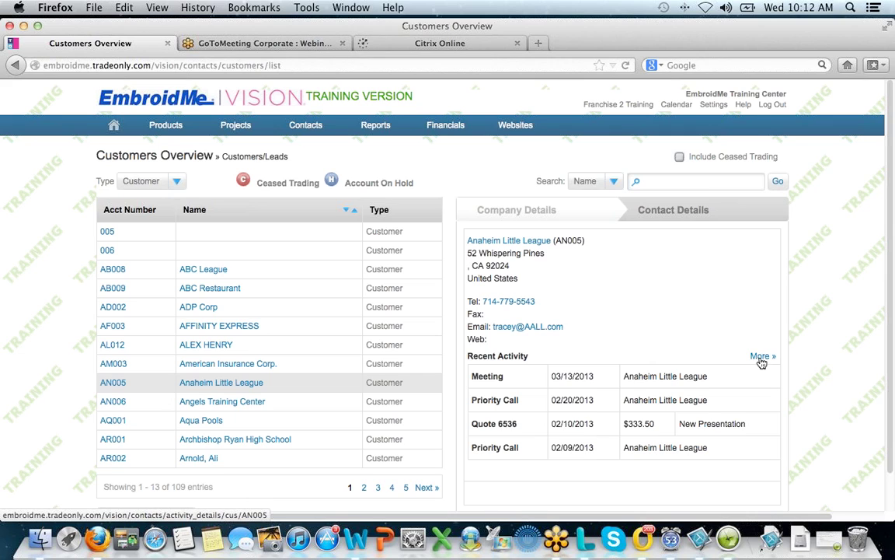
{"action": "left_click", "coordinate": [673, 208]}
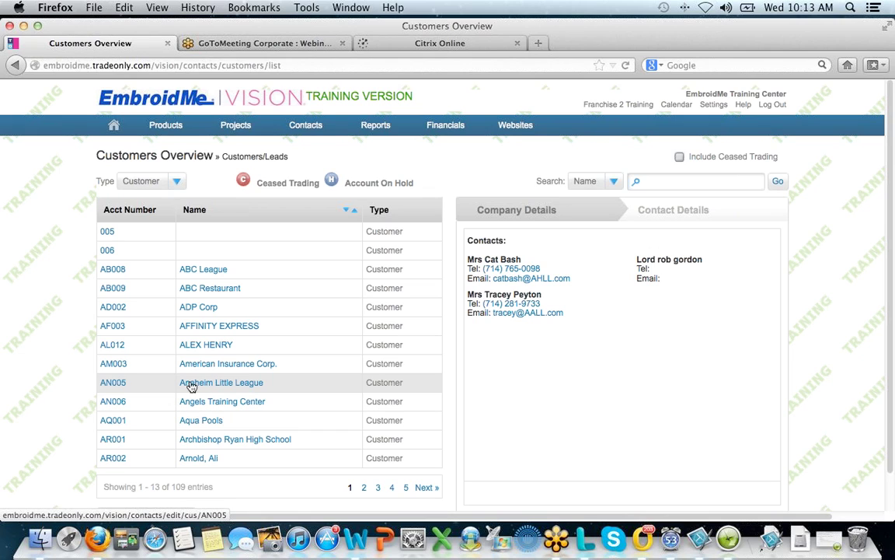
{"action": "left_click", "coordinate": [210, 384]}
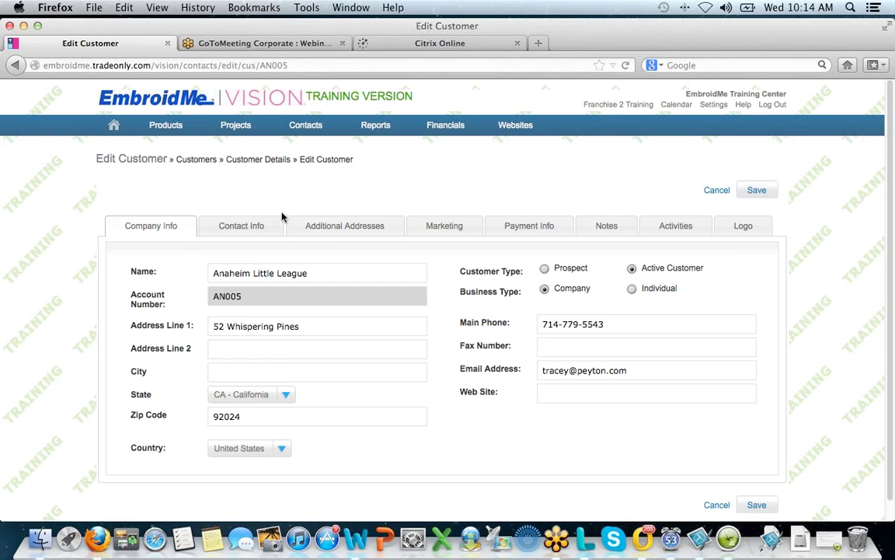
- Show the Contact Info tab listing Anaheim Little League's three contacts
{"action": "left_click", "coordinate": [244, 227]}
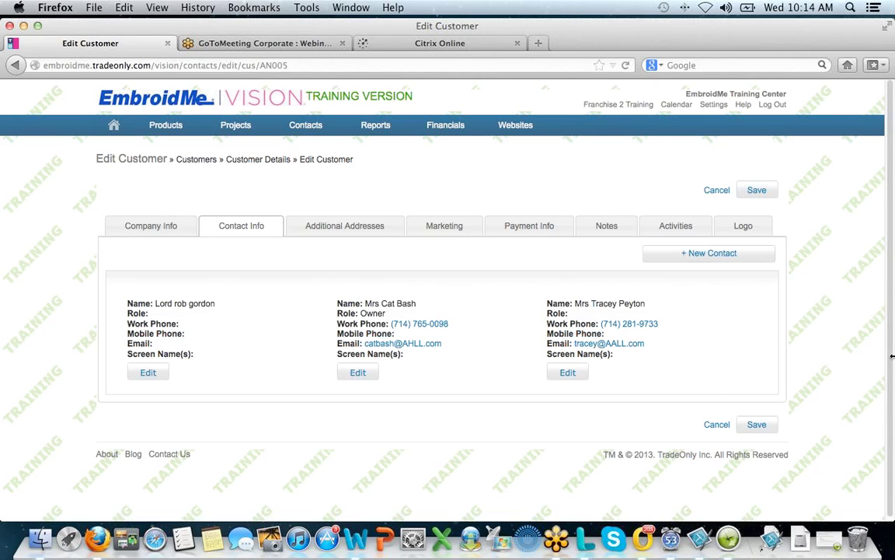
{"action": "left_click", "coordinate": [752, 257]}
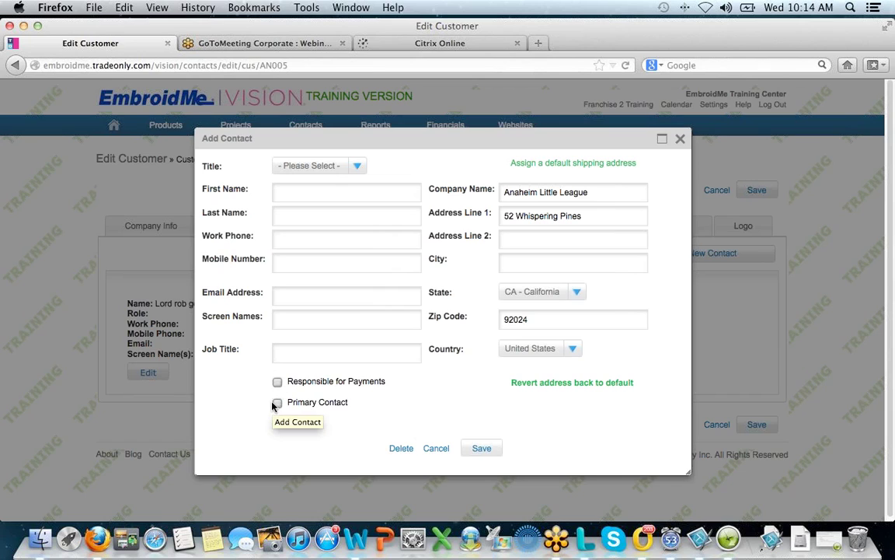
{"action": "left_click", "coordinate": [681, 140]}
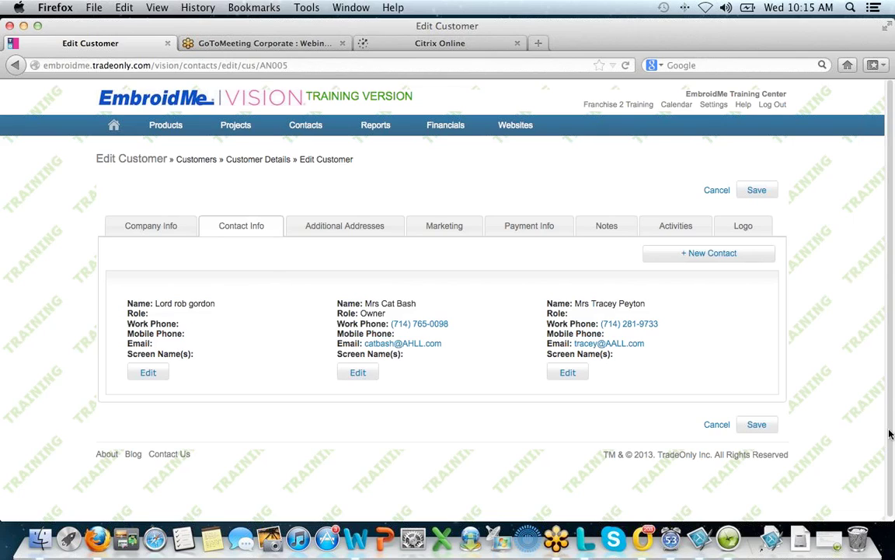
- View the four Additional Addresses, previewing the Add Address form and closing it unused
{"action": "left_click", "coordinate": [365, 226]}
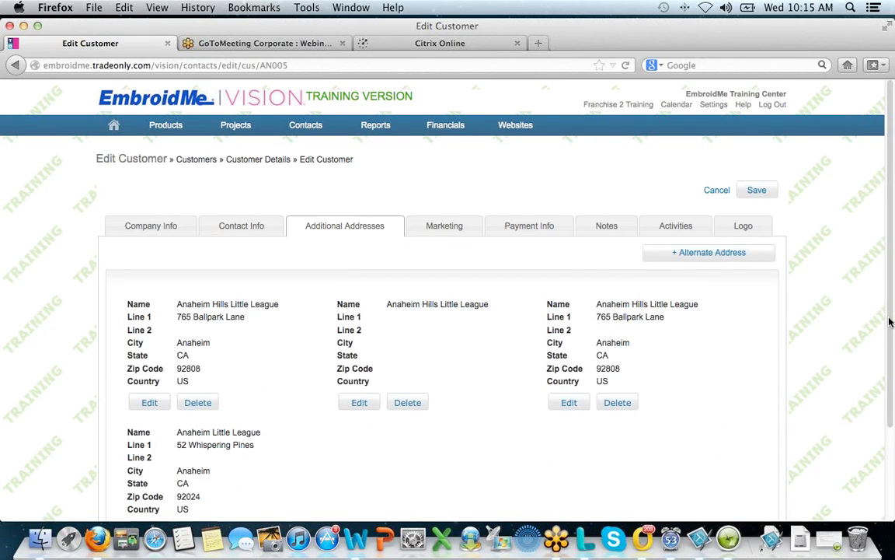
{"action": "left_click_drag", "start_coordinate": [891, 319], "coordinate": [891, 377]}
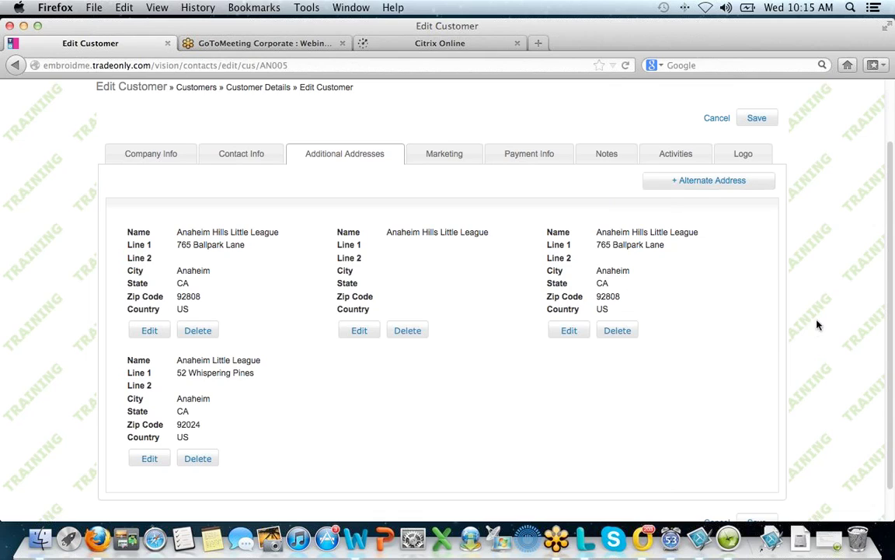
{"action": "left_click", "coordinate": [721, 181]}
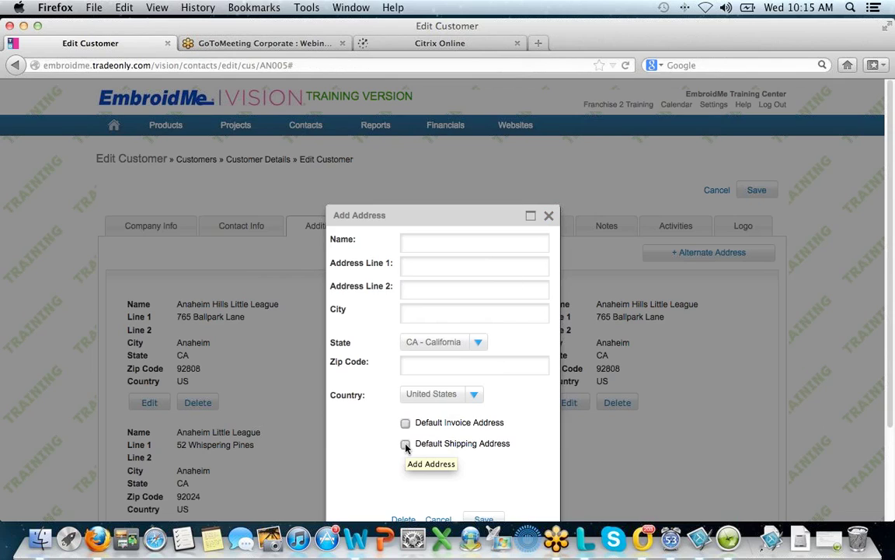
{"action": "left_click", "coordinate": [548, 216]}
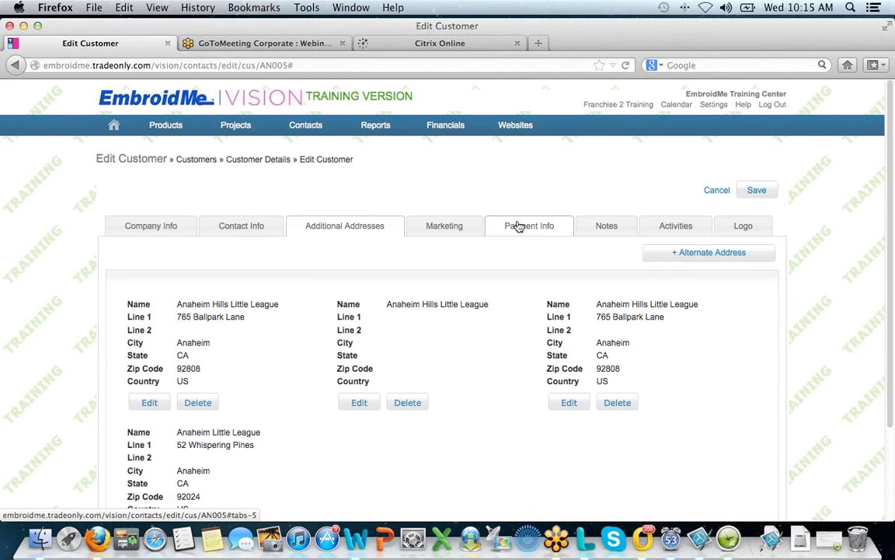
{"action": "left_click", "coordinate": [459, 230]}
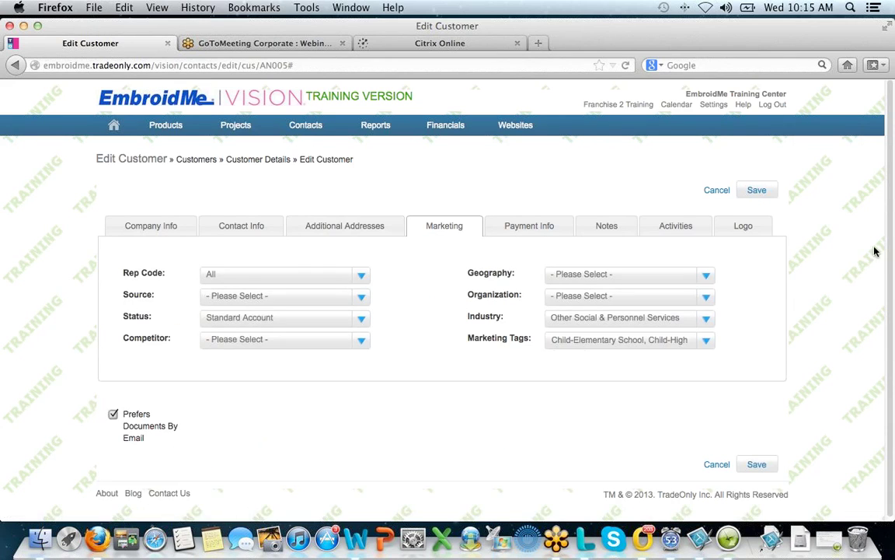
{"action": "scroll", "coordinate": [891, 253], "scroll_direction": "down", "scroll_amount": 1}
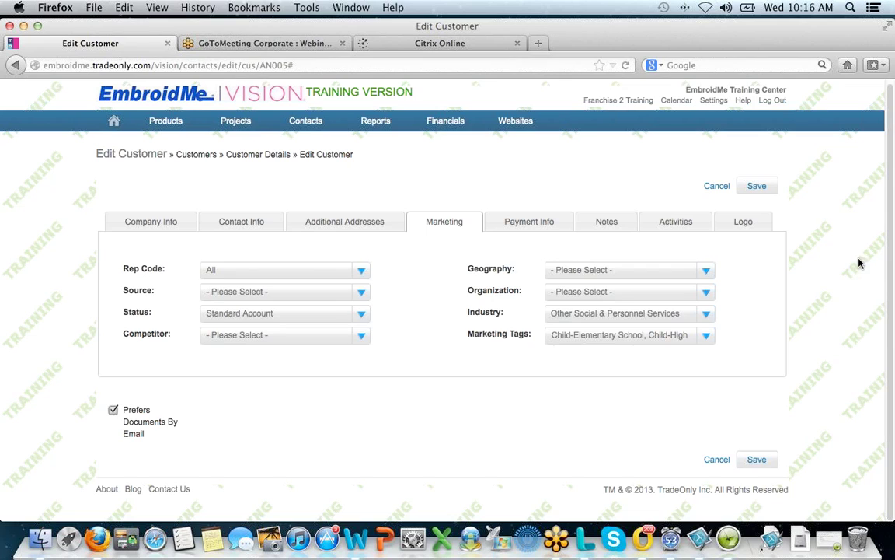
{"action": "left_click", "coordinate": [362, 271]}
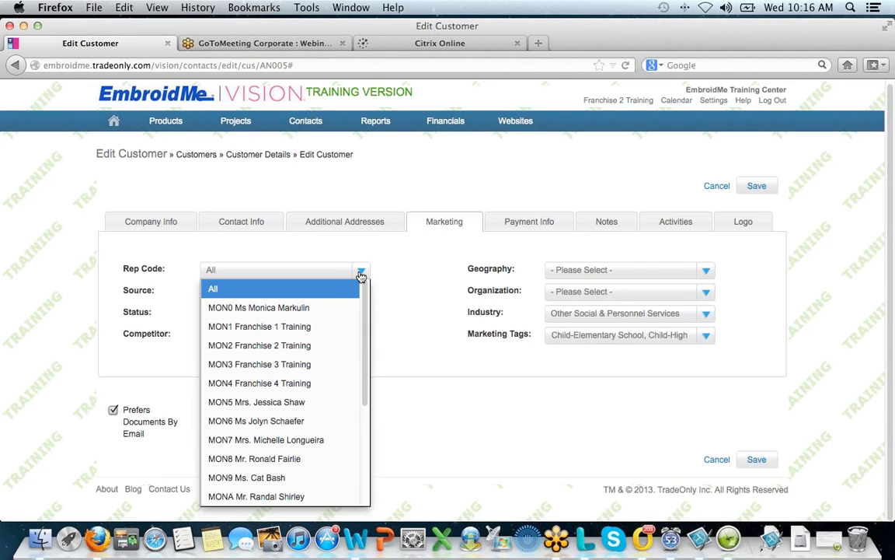
{"action": "left_click", "coordinate": [411, 270]}
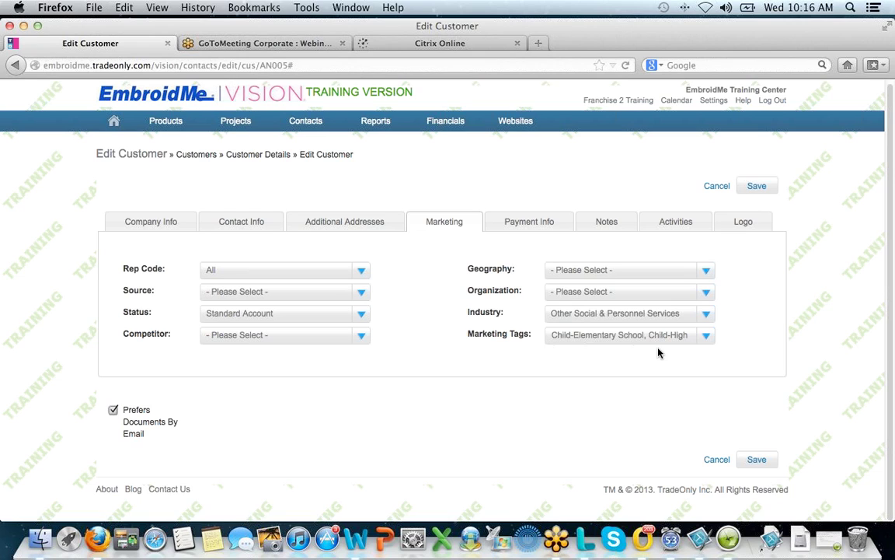
{"action": "left_click", "coordinate": [362, 293]}
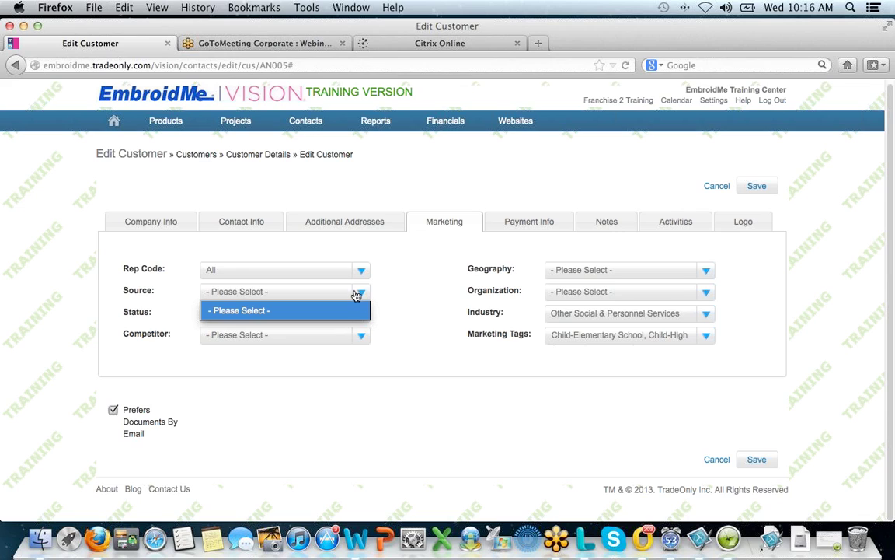
{"action": "left_click", "coordinate": [360, 295]}
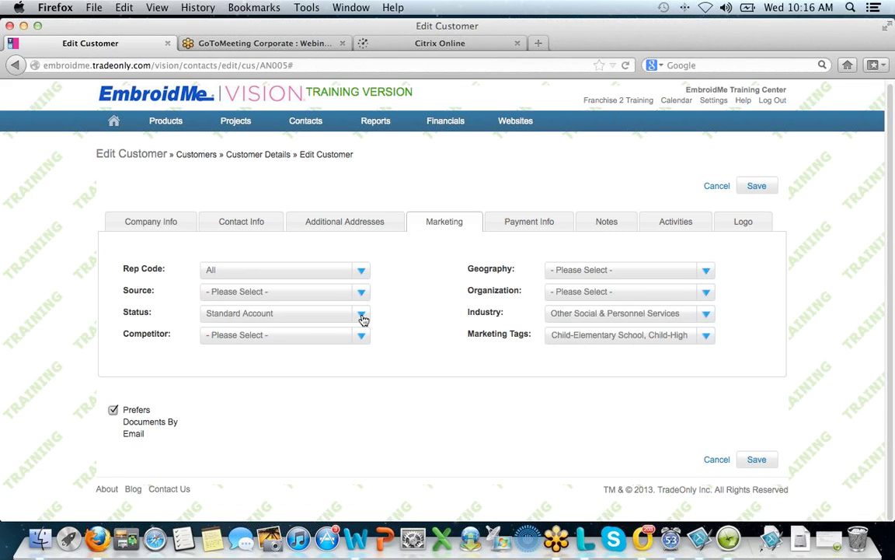
{"action": "left_click", "coordinate": [362, 316]}
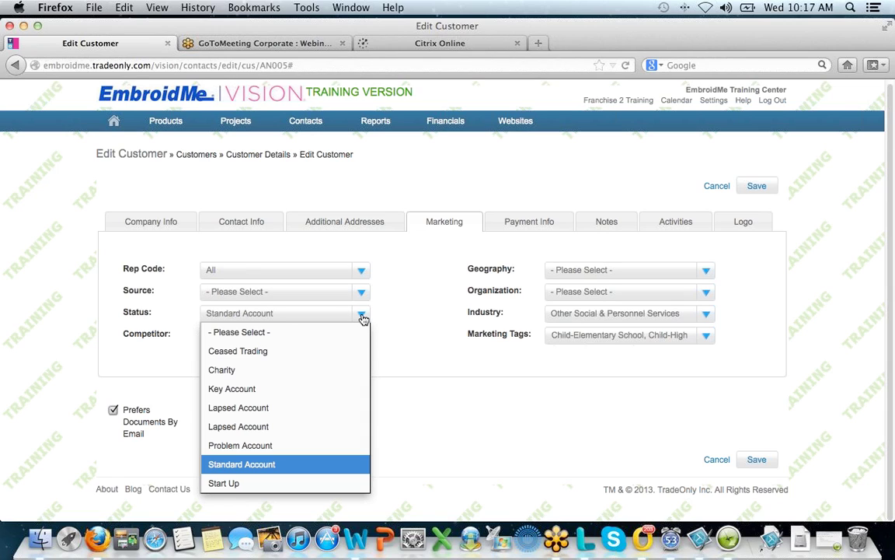
{"action": "left_click", "coordinate": [384, 319]}
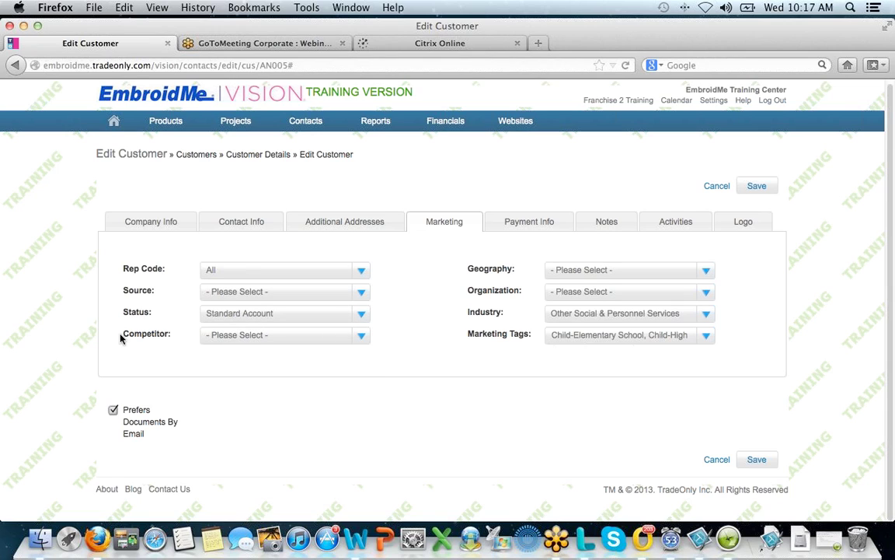
{"action": "left_click", "coordinate": [362, 336]}
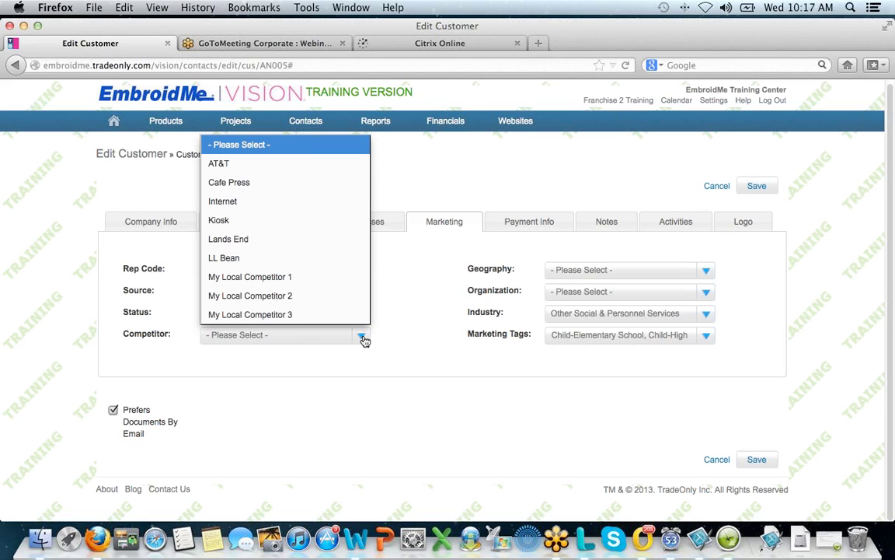
{"action": "left_click", "coordinate": [400, 333]}
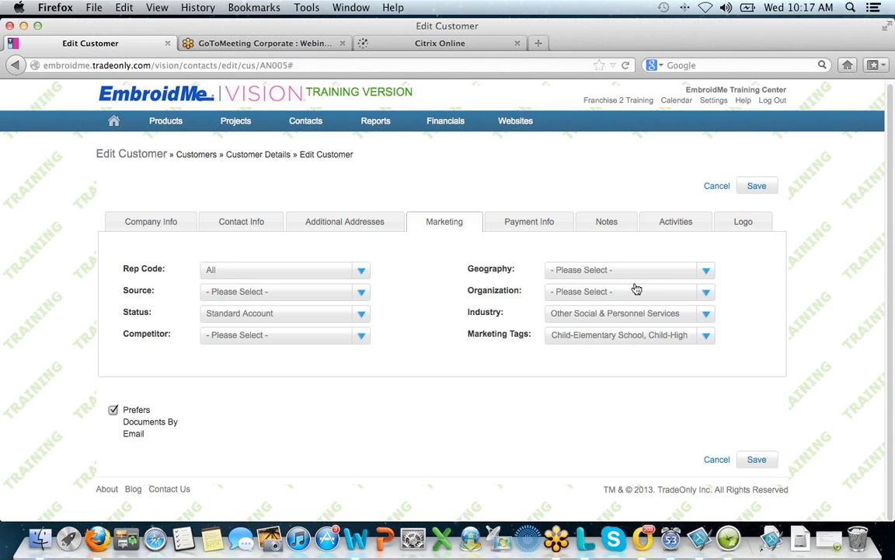
{"action": "left_click", "coordinate": [706, 272]}
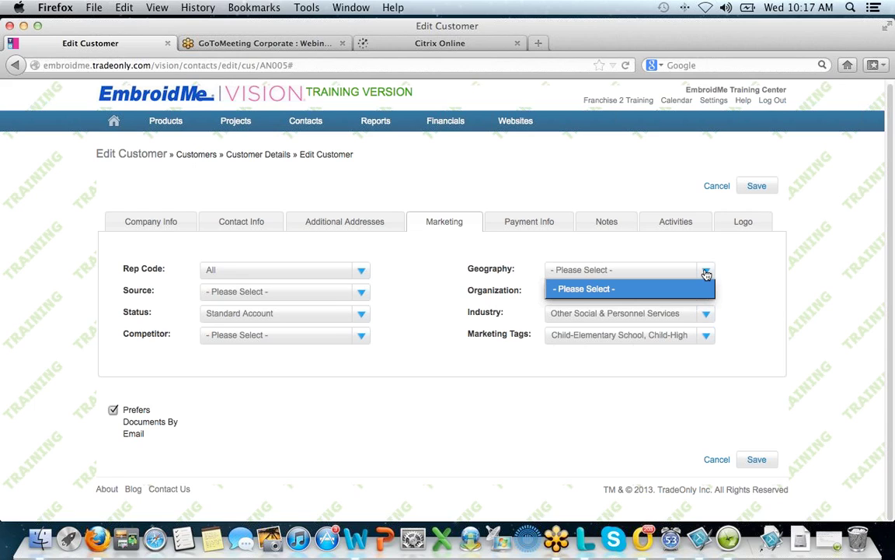
{"action": "left_click", "coordinate": [769, 276]}
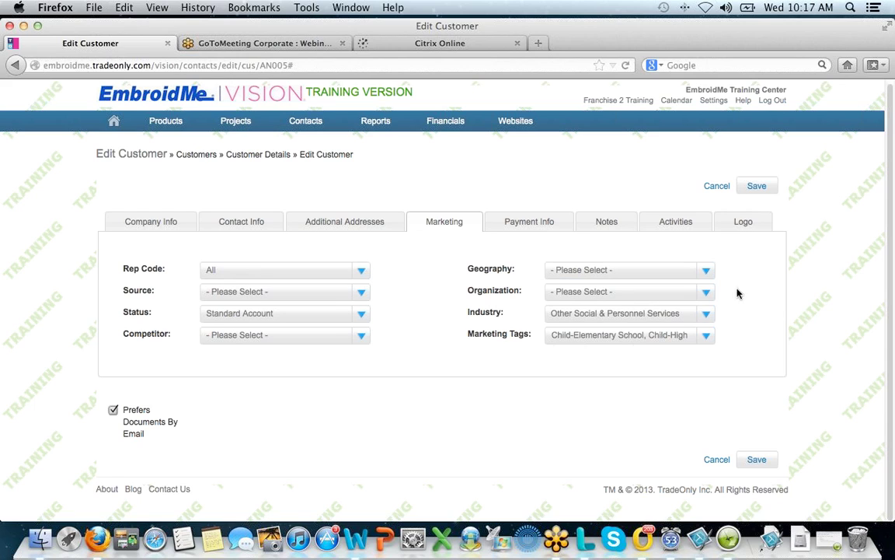
{"action": "left_click", "coordinate": [707, 295]}
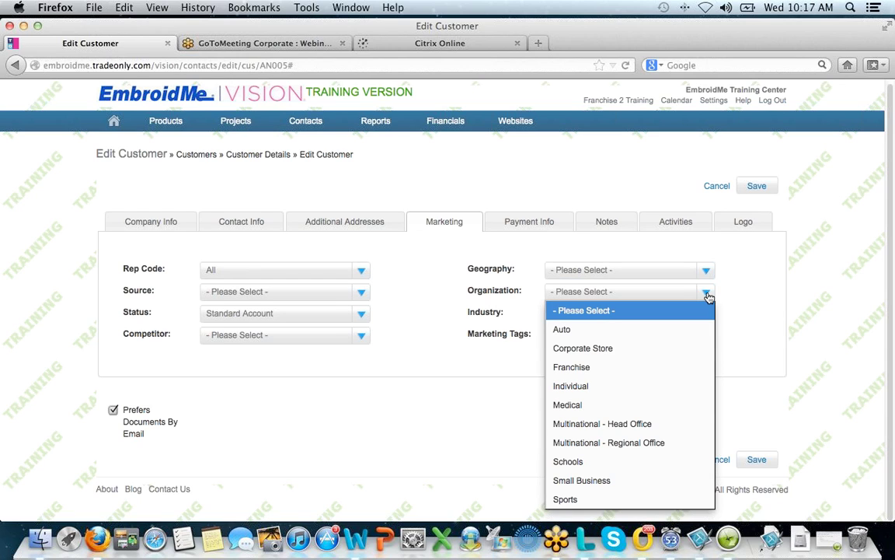
{"action": "left_click", "coordinate": [739, 297]}
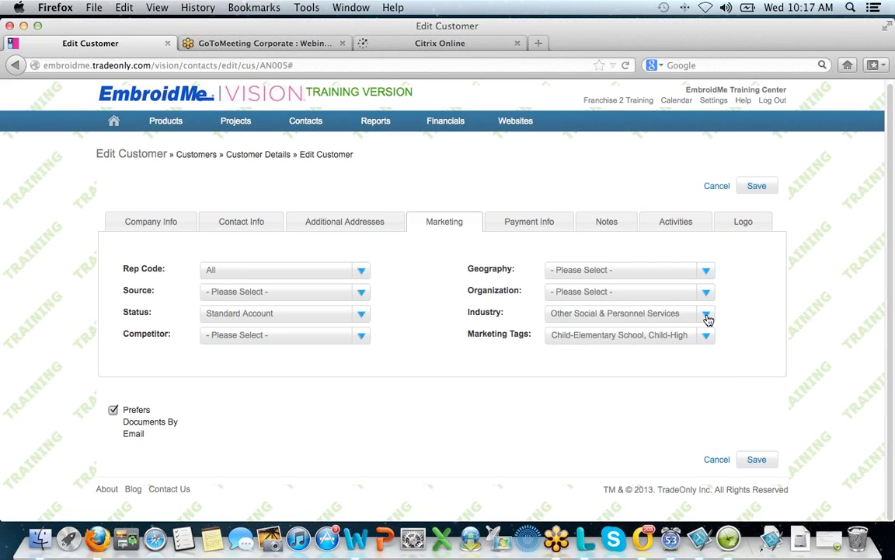
{"action": "left_click", "coordinate": [707, 315]}
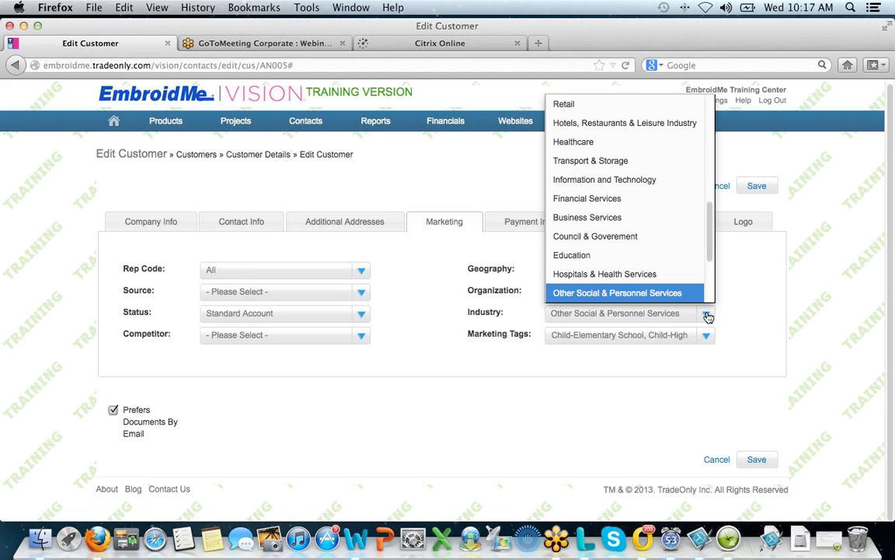
{"action": "left_click", "coordinate": [707, 316]}
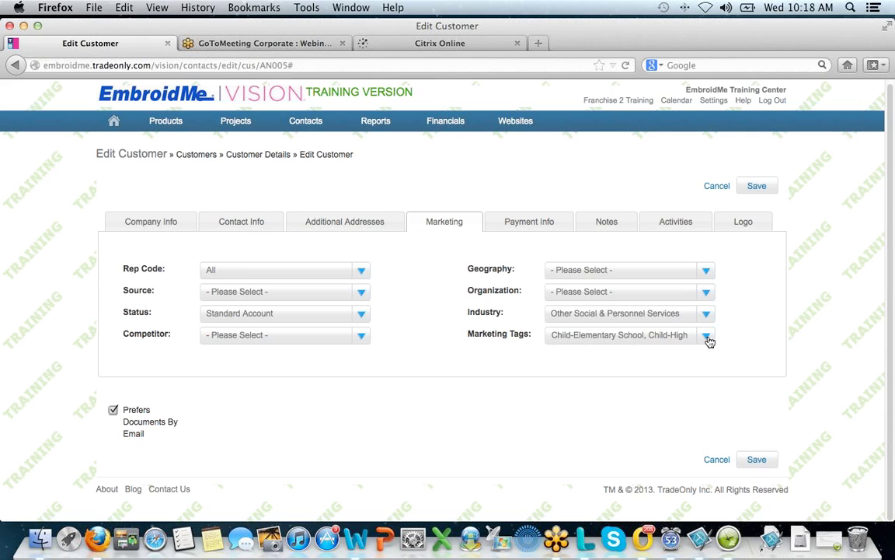
{"action": "left_click", "coordinate": [708, 338]}
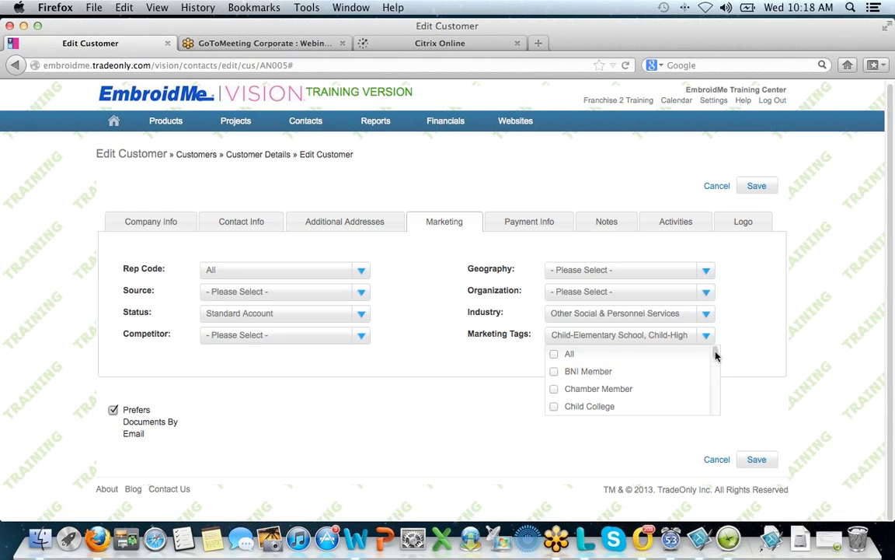
{"action": "scroll", "coordinate": [719, 359], "scroll_direction": "down", "scroll_amount": 1}
{"action": "left_click_drag", "start_coordinate": [718, 360], "coordinate": [715, 383]}
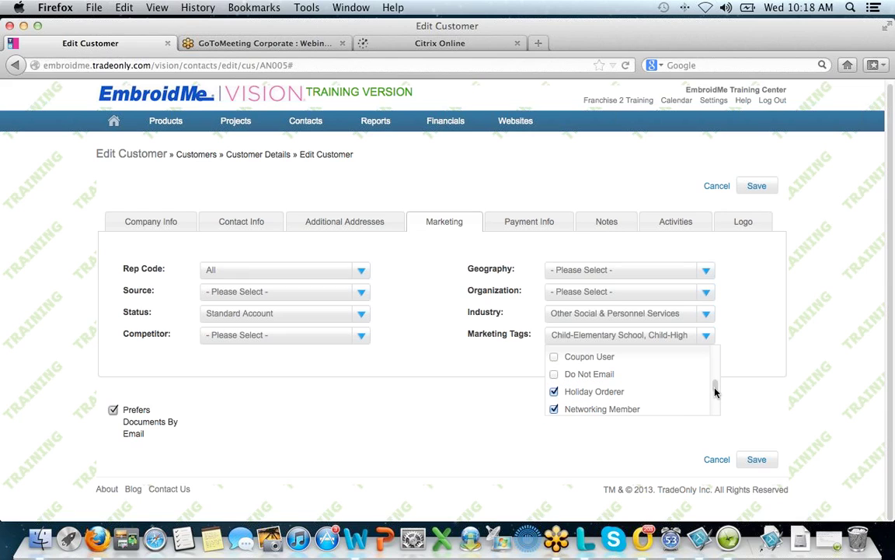
{"action": "left_click_drag", "start_coordinate": [715, 391], "coordinate": [716, 374]}
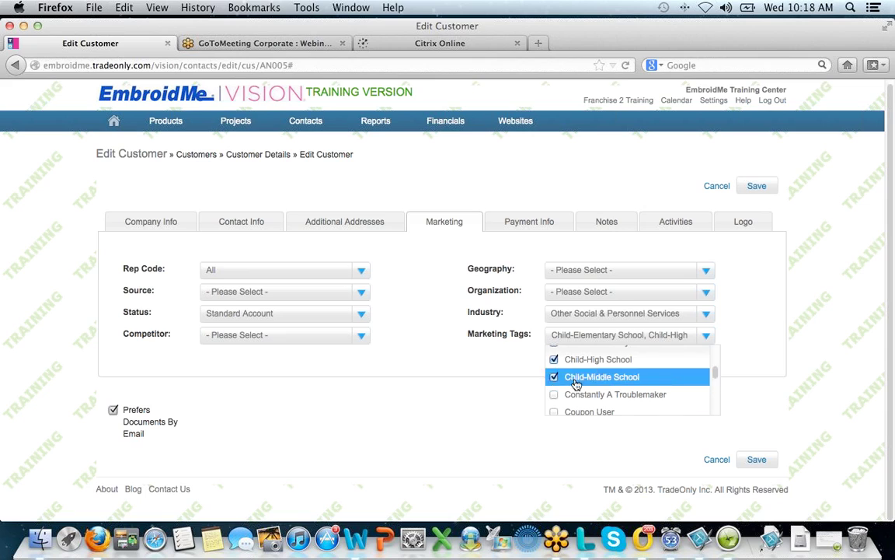
{"action": "left_click", "coordinate": [753, 334]}
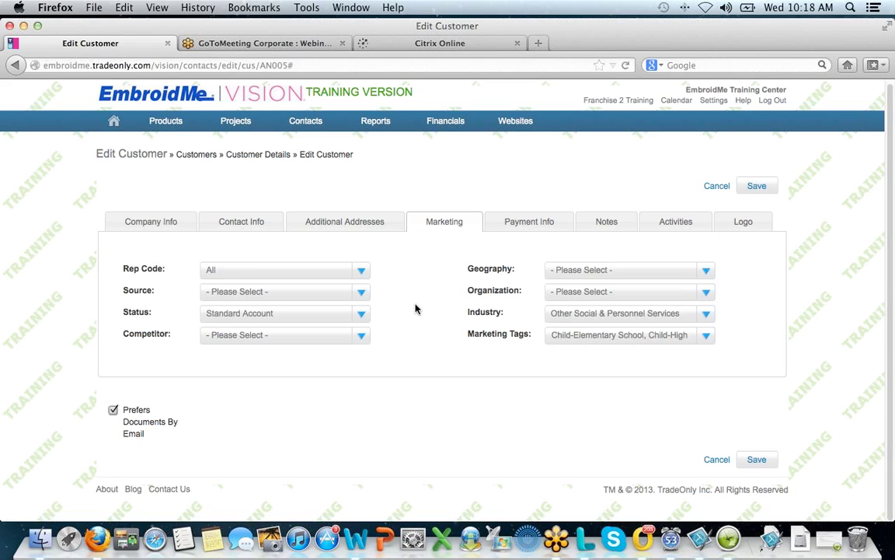
- Check the Payment Info sales tax stays at FL Rate 6.000%, then view the customer's Notes
{"action": "left_click", "coordinate": [519, 226]}
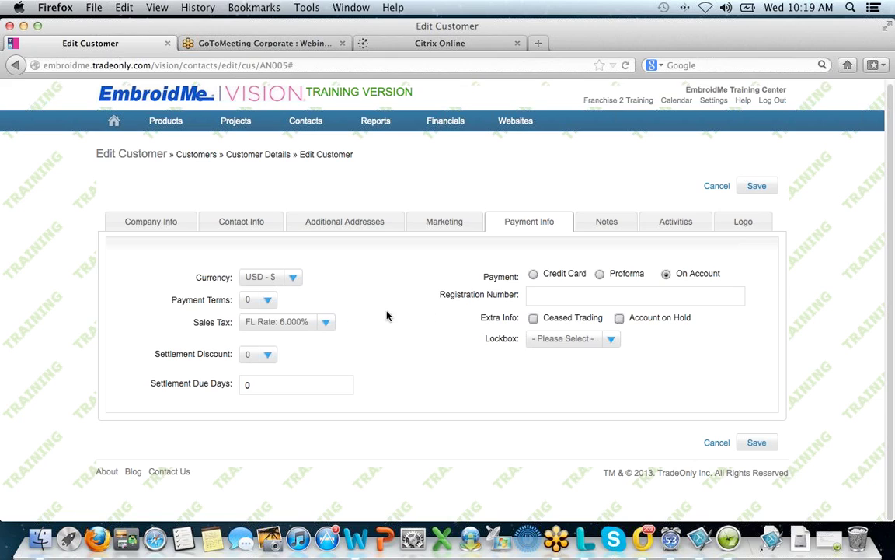
{"action": "left_click", "coordinate": [327, 325]}
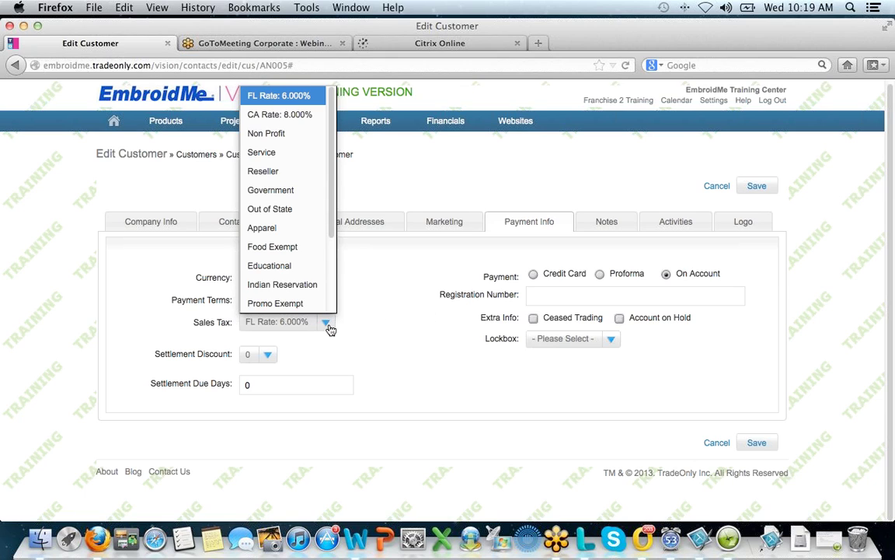
{"action": "left_click", "coordinate": [394, 319]}
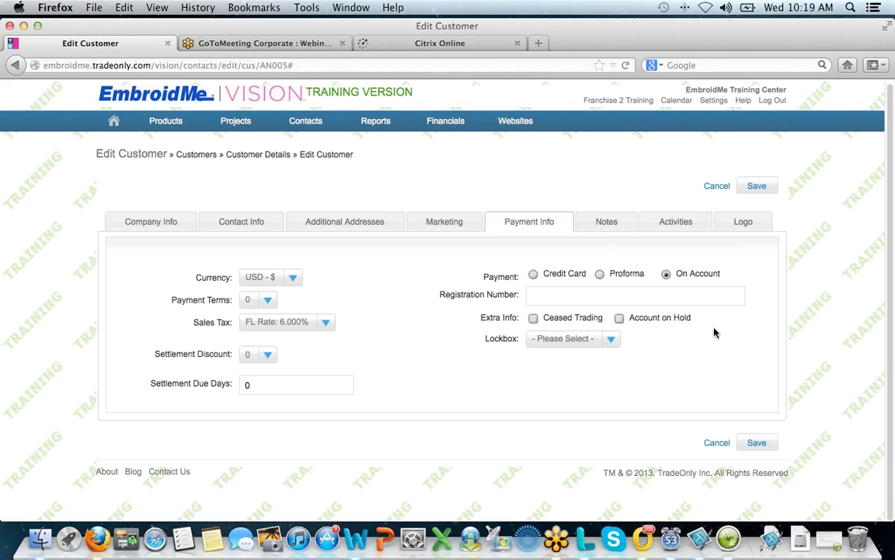
{"action": "left_click", "coordinate": [607, 223]}
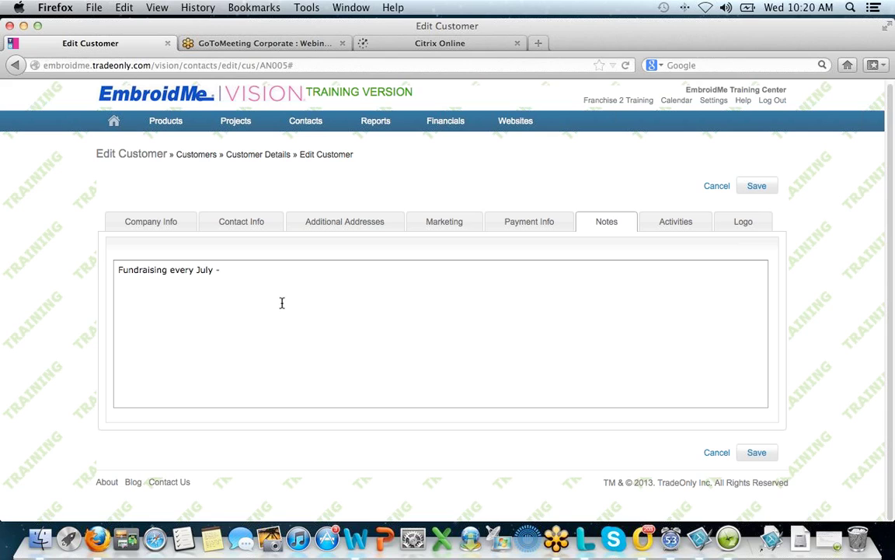
{"action": "left_click", "coordinate": [234, 278]}
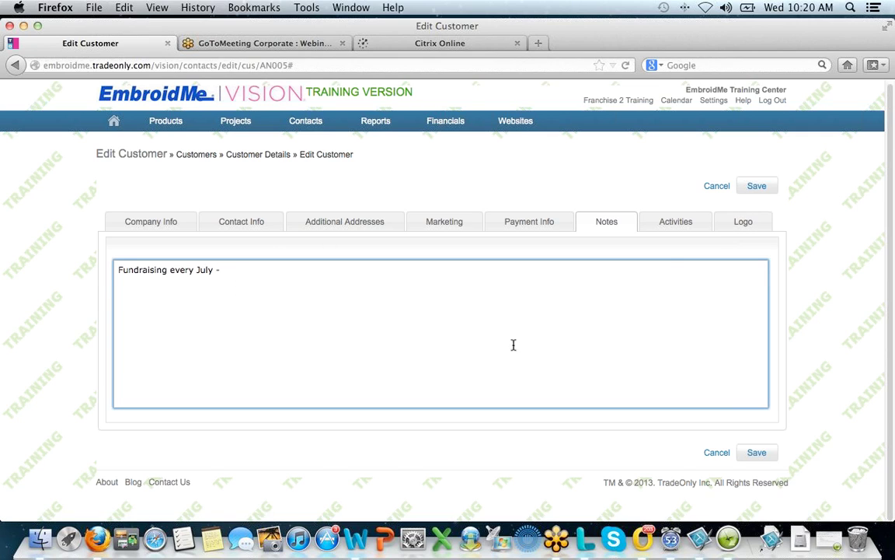
- Review the customer's Activities: projects, quotes, sales orders, invoices, then the 31 LOGO files
{"action": "left_click", "coordinate": [682, 225]}
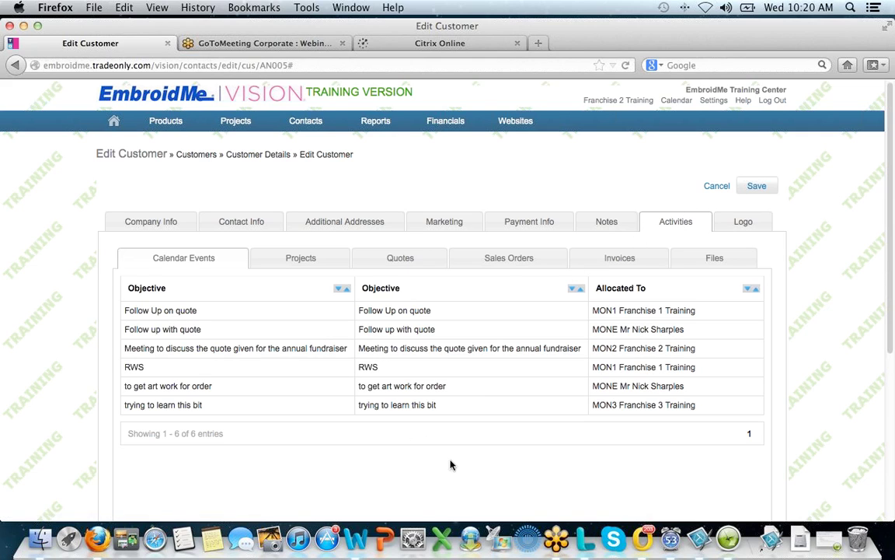
{"action": "scroll", "coordinate": [448, 468], "scroll_direction": "down", "scroll_amount": 1}
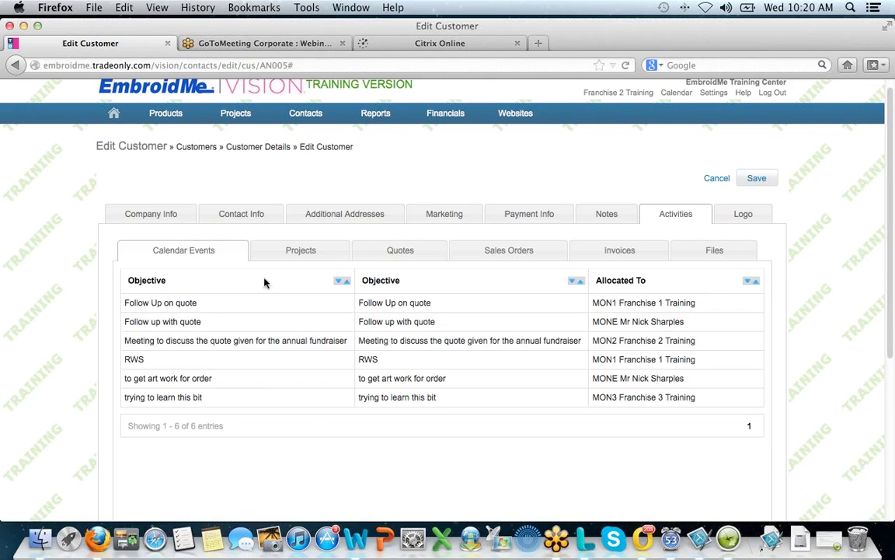
{"action": "left_click", "coordinate": [301, 252]}
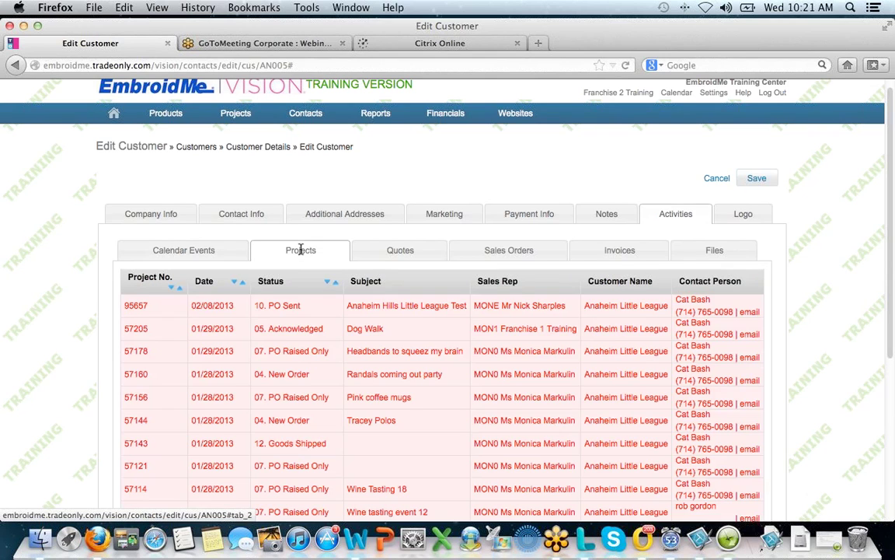
{"action": "left_click", "coordinate": [406, 255]}
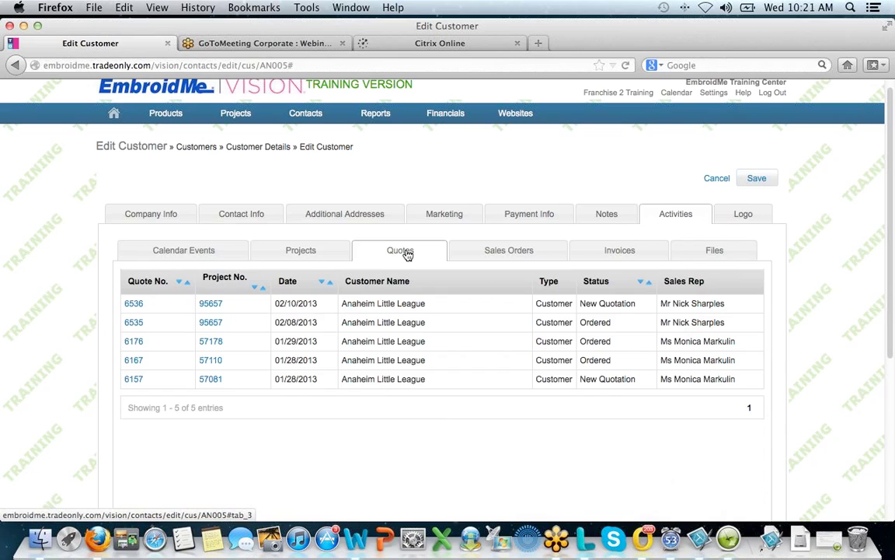
{"action": "left_click", "coordinate": [522, 255]}
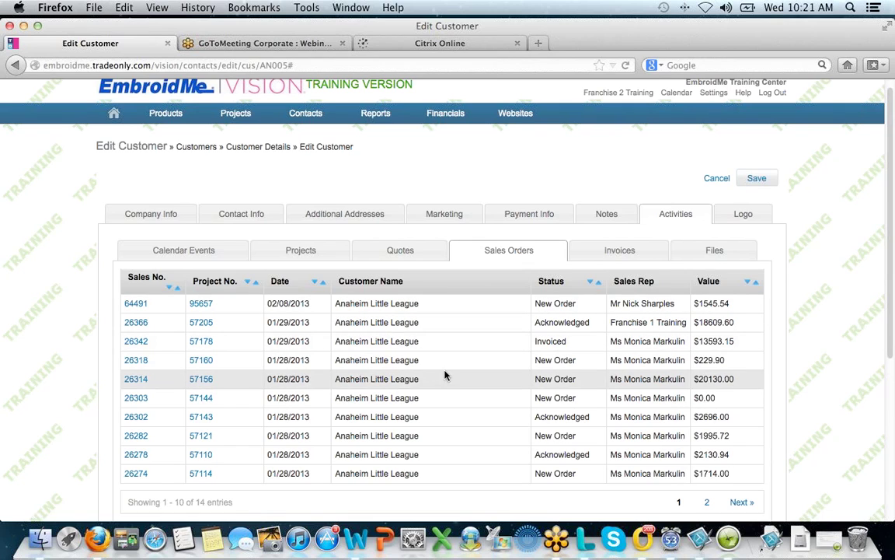
{"action": "left_click", "coordinate": [618, 250]}
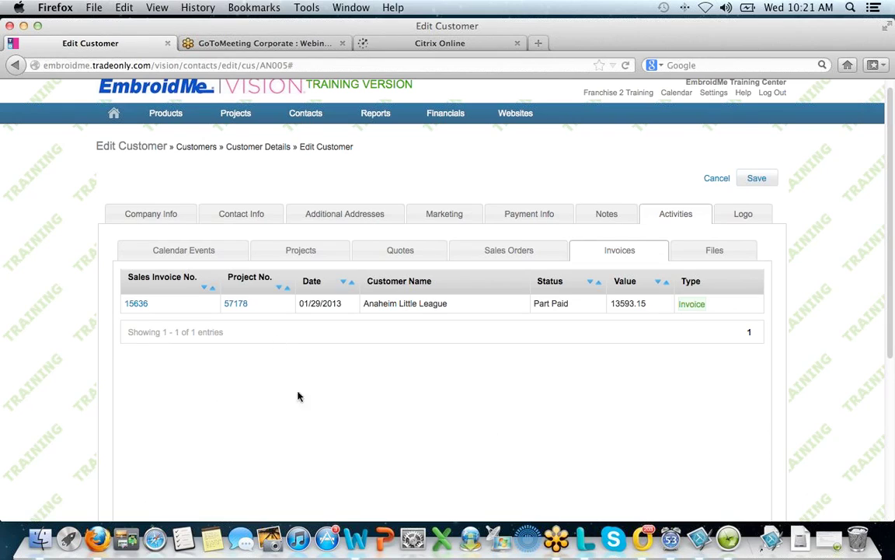
{"action": "left_click", "coordinate": [715, 252]}
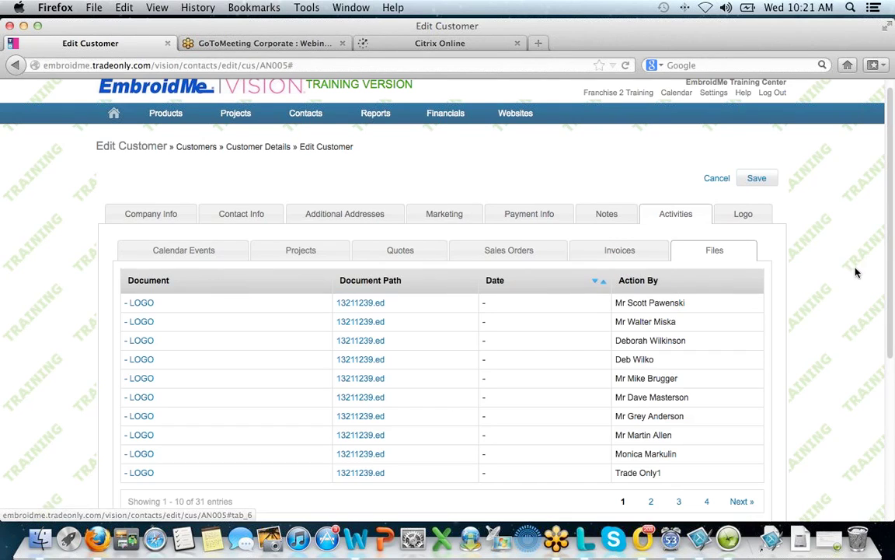
- Show the Edit Customer Logo tab with the customer's assigned logo image
{"action": "scroll", "coordinate": [804, 241], "scroll_direction": "down", "scroll_amount": 2}
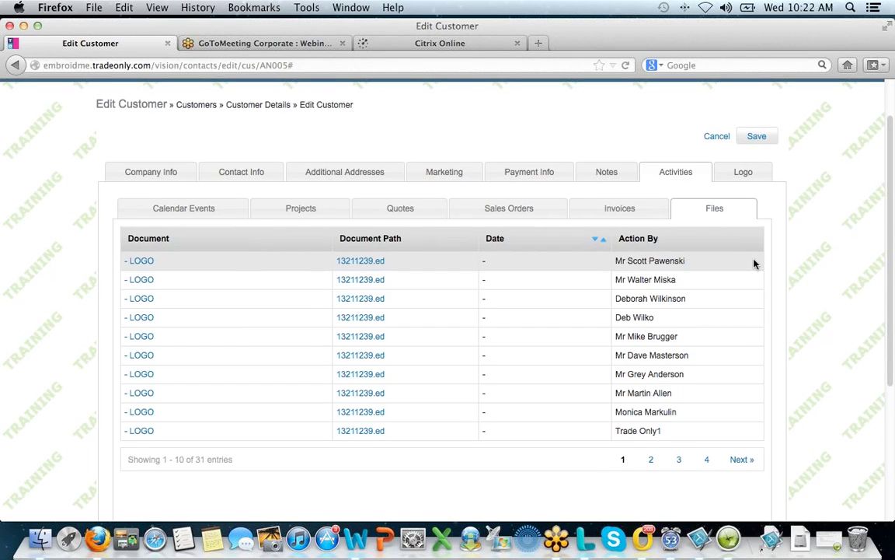
{"action": "left_click", "coordinate": [755, 180]}
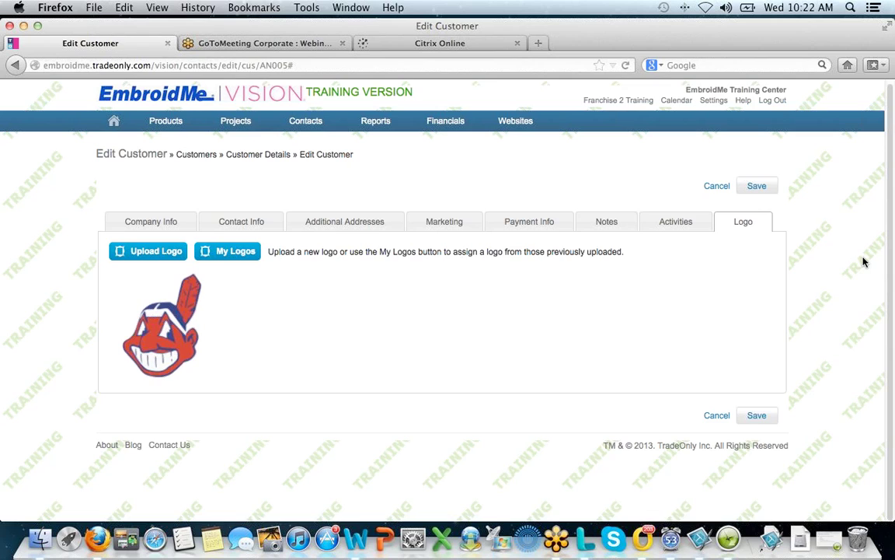
- Cancel the logo file upload and close the Logo Manager, keeping the current logo
{"action": "left_click", "coordinate": [163, 254]}
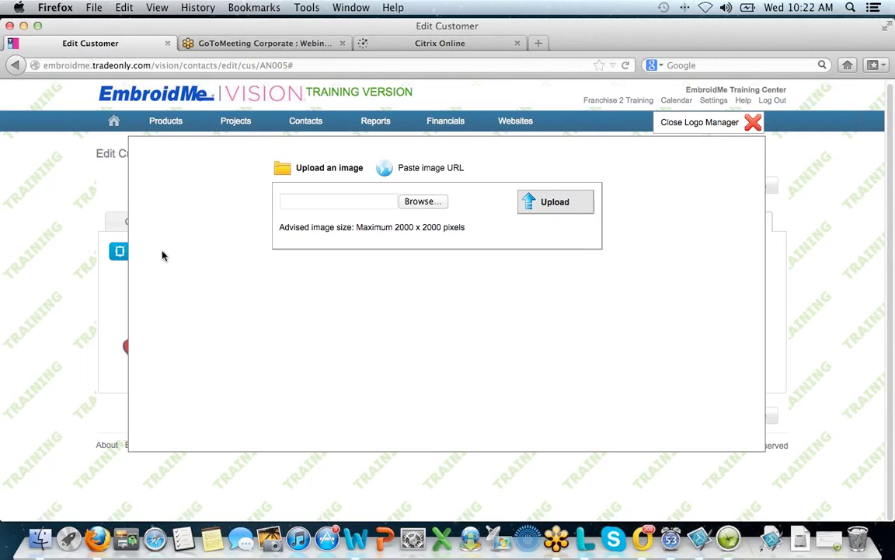
{"action": "left_click", "coordinate": [568, 203]}
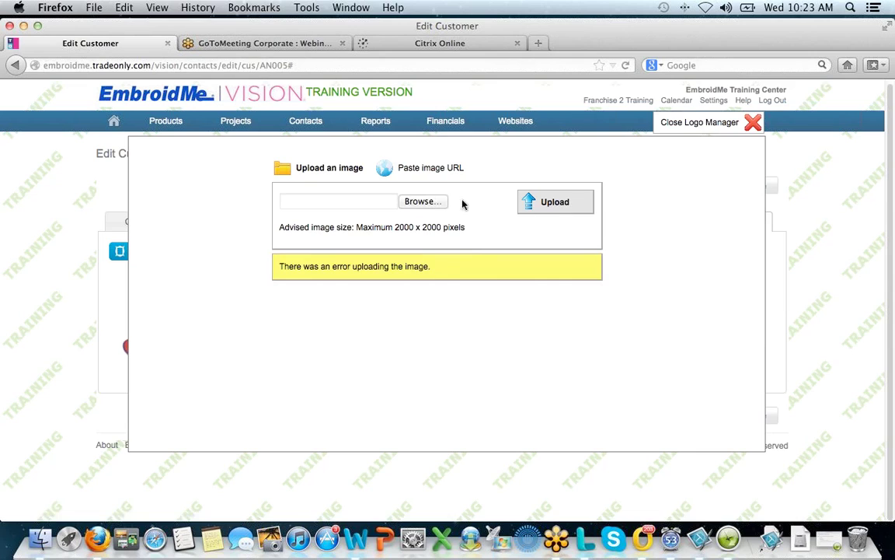
{"action": "left_click", "coordinate": [412, 203]}
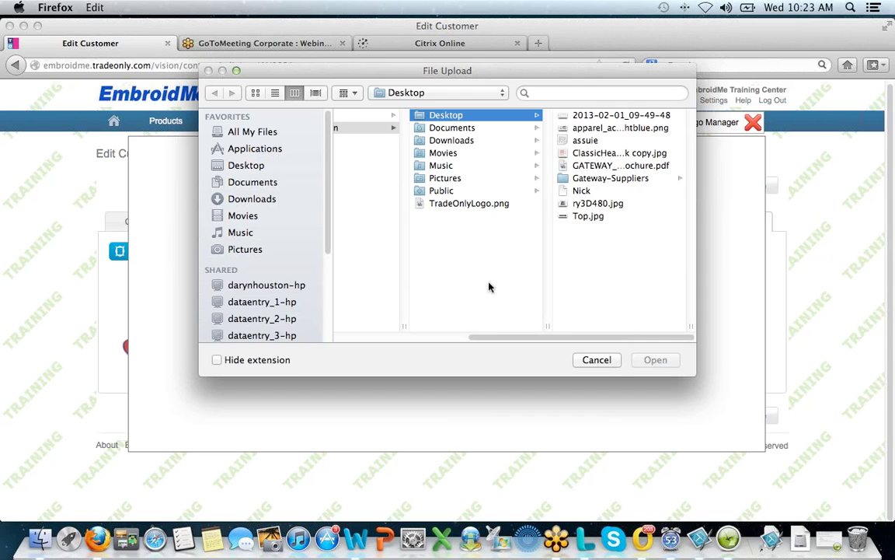
{"action": "left_click", "coordinate": [597, 360]}
{"action": "left_click", "coordinate": [752, 123]}
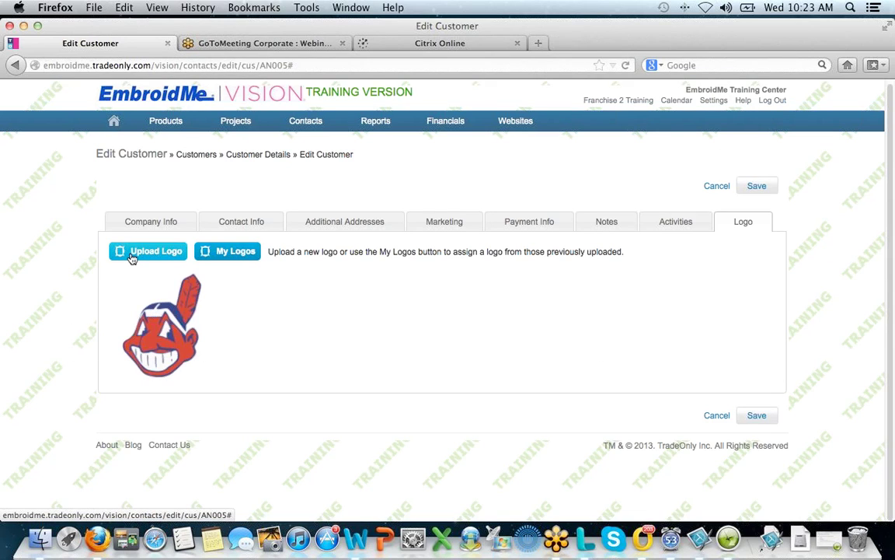
{"action": "left_click", "coordinate": [230, 257]}
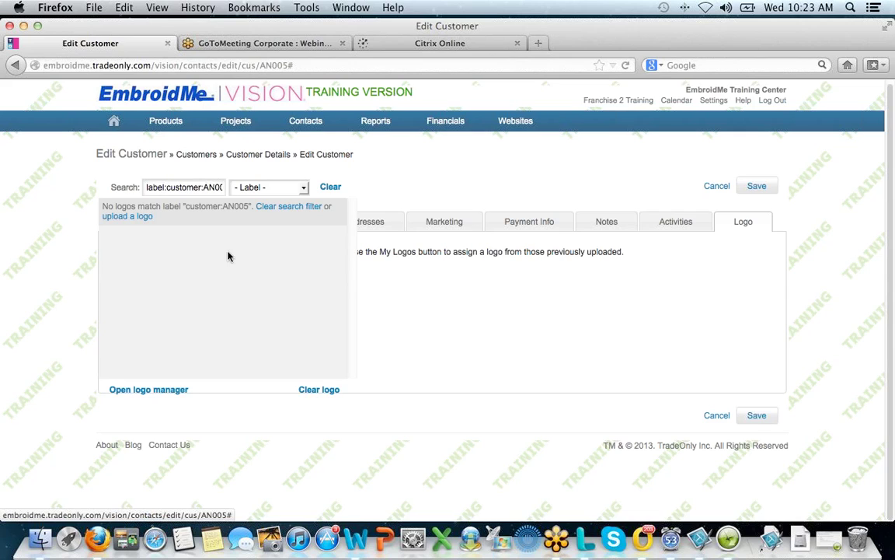
{"action": "left_click", "coordinate": [330, 187]}
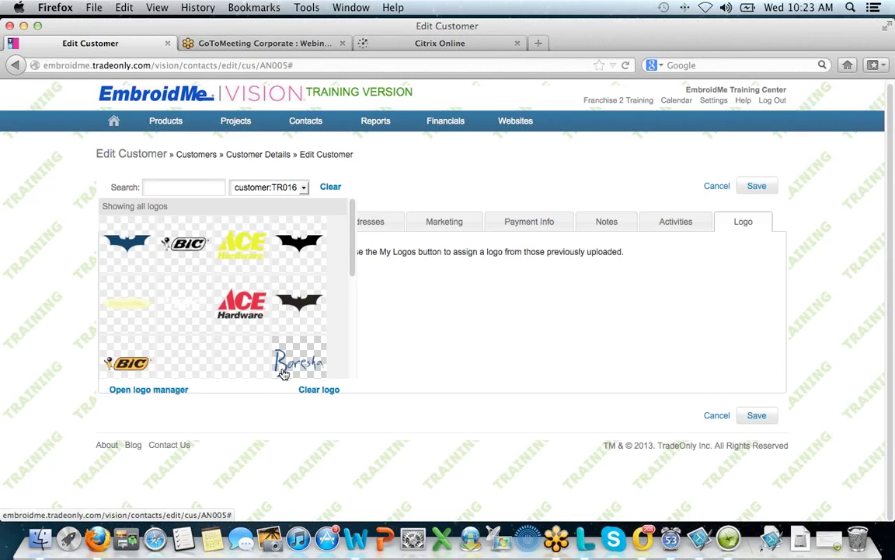
{"action": "left_click", "coordinate": [247, 305]}
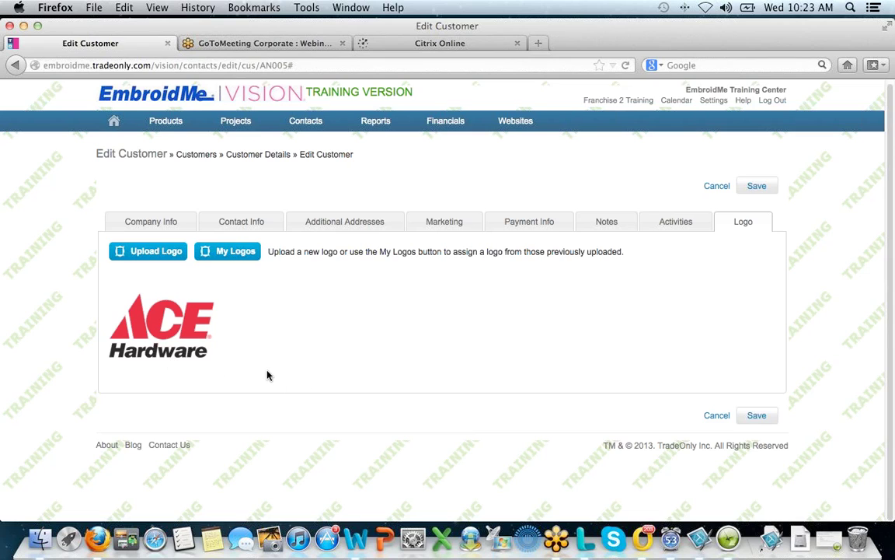
{"action": "left_click", "coordinate": [238, 252]}
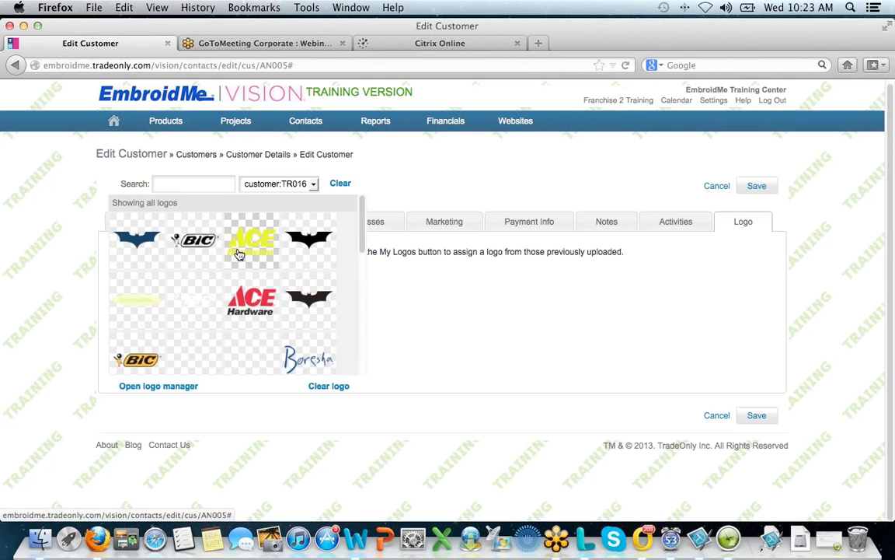
{"action": "scroll", "coordinate": [363, 233], "scroll_direction": "down", "scroll_amount": 3}
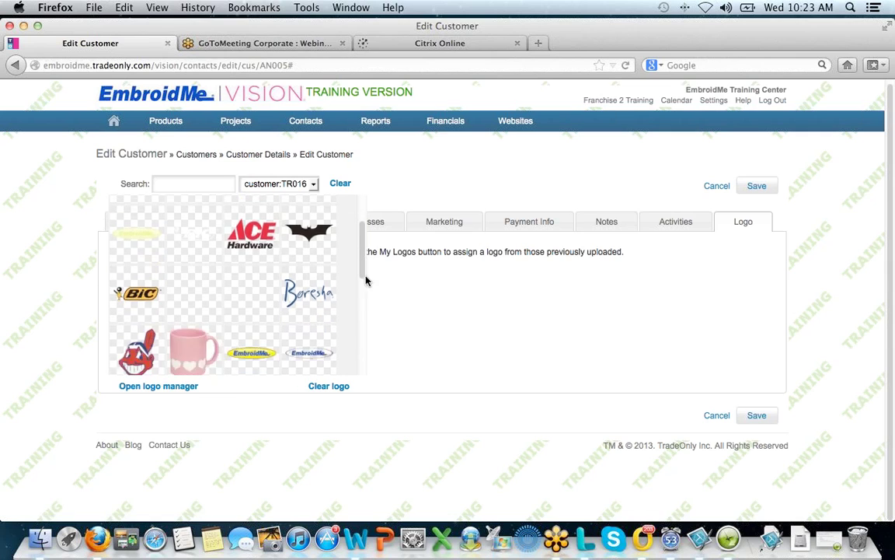
{"action": "scroll", "coordinate": [363, 287], "scroll_direction": "down", "scroll_amount": 4}
{"action": "left_click", "coordinate": [138, 206]}
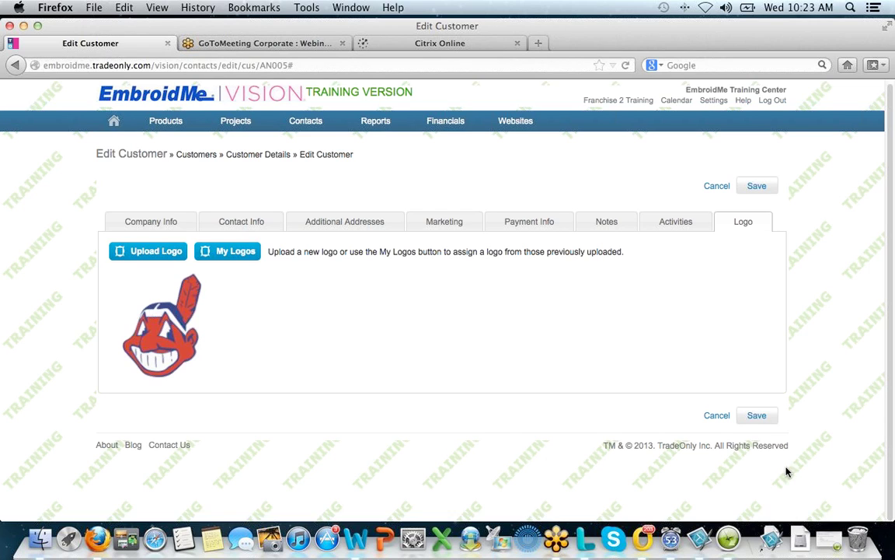
- Save the customer record and go to the Contacts > Vendors overview list
{"action": "left_click", "coordinate": [757, 186]}
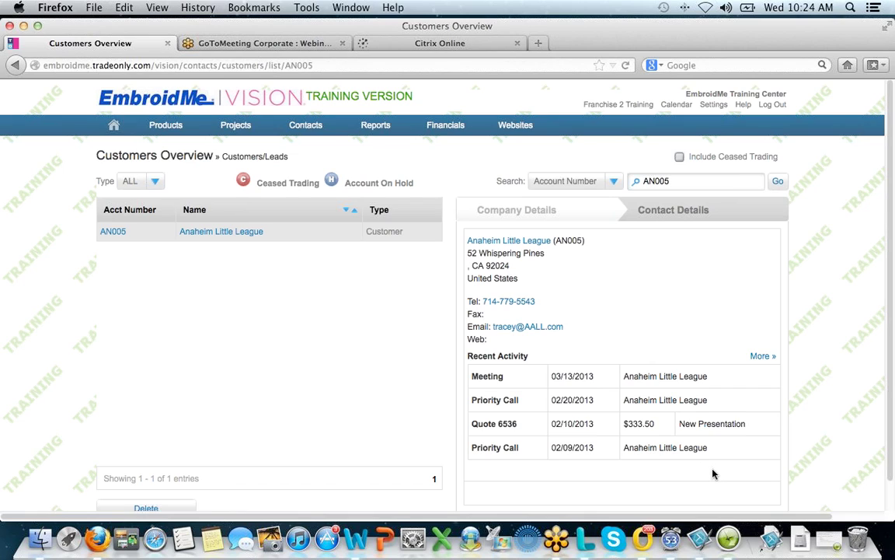
{"action": "mouse_move", "coordinate": [311, 131]}
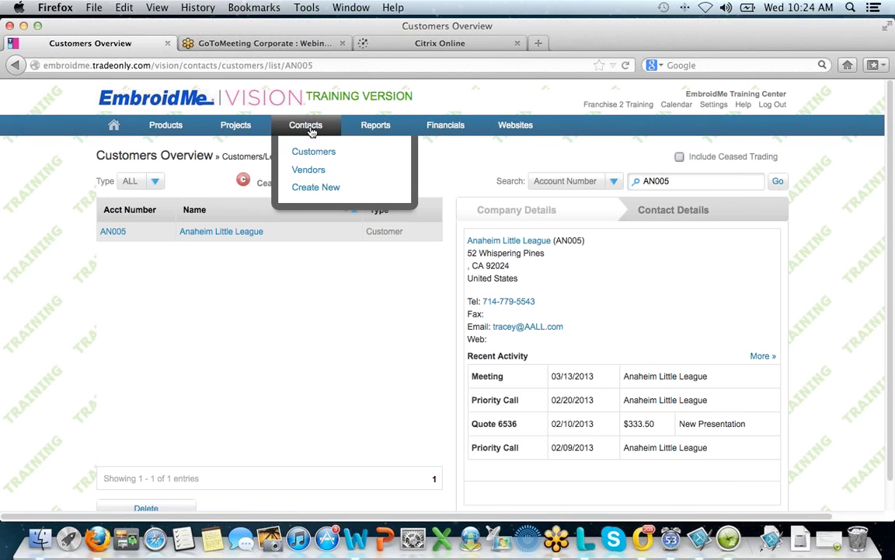
{"action": "left_click", "coordinate": [314, 172]}
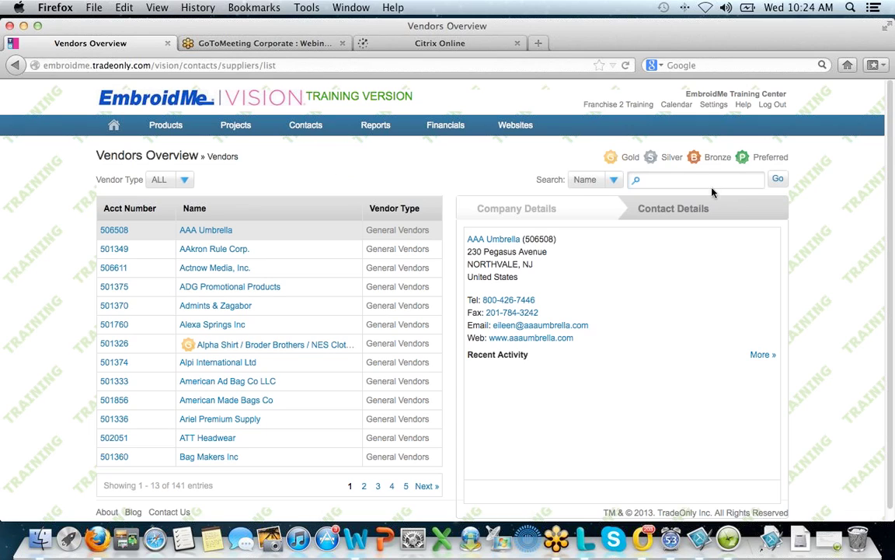
{"action": "left_click", "coordinate": [664, 179]}
{"action": "left_click", "coordinate": [614, 180]}
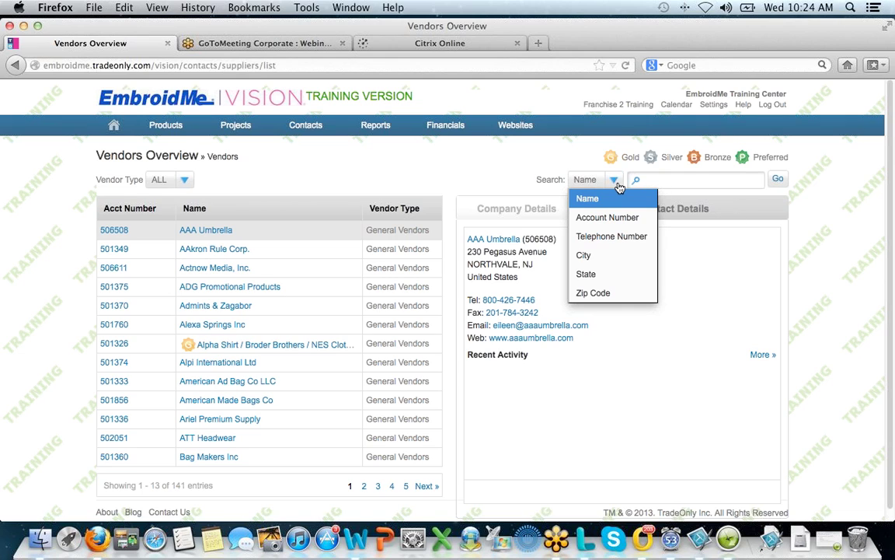
{"action": "left_click", "coordinate": [185, 181]}
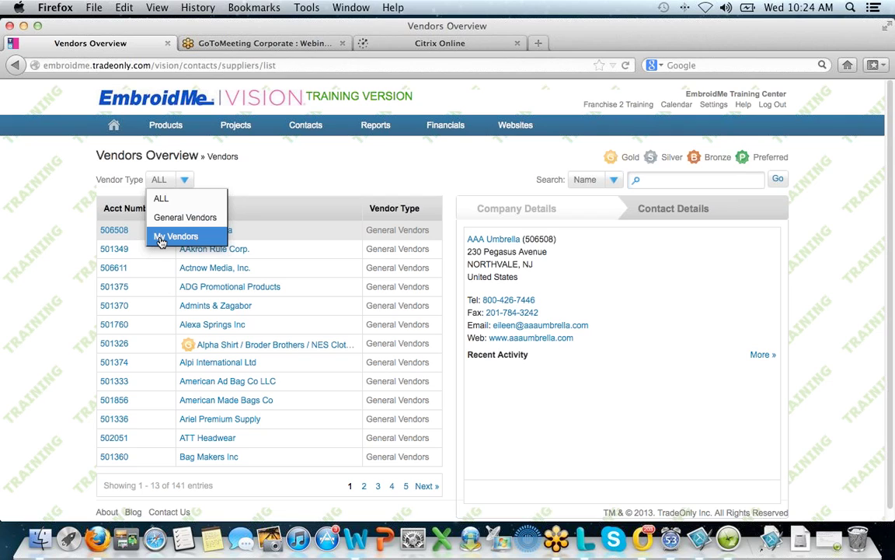
{"action": "left_click", "coordinate": [280, 179]}
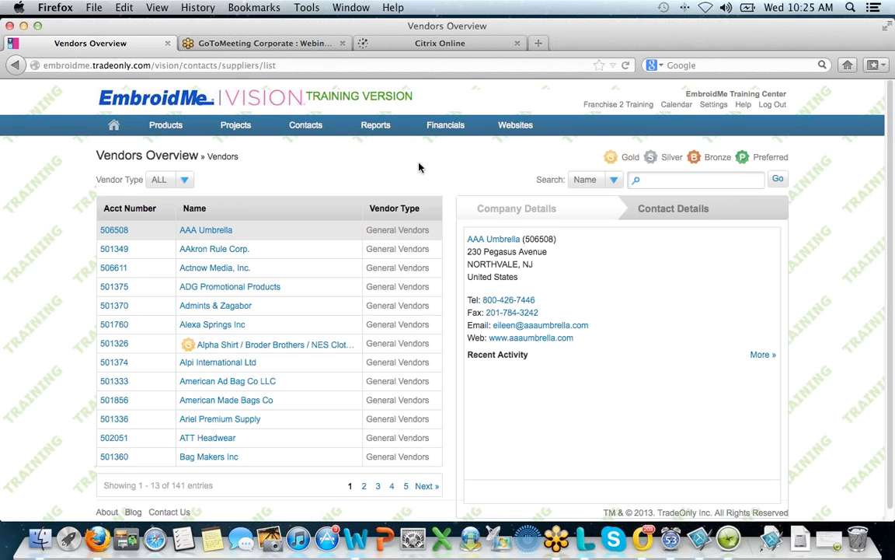
{"action": "mouse_move", "coordinate": [311, 129]}
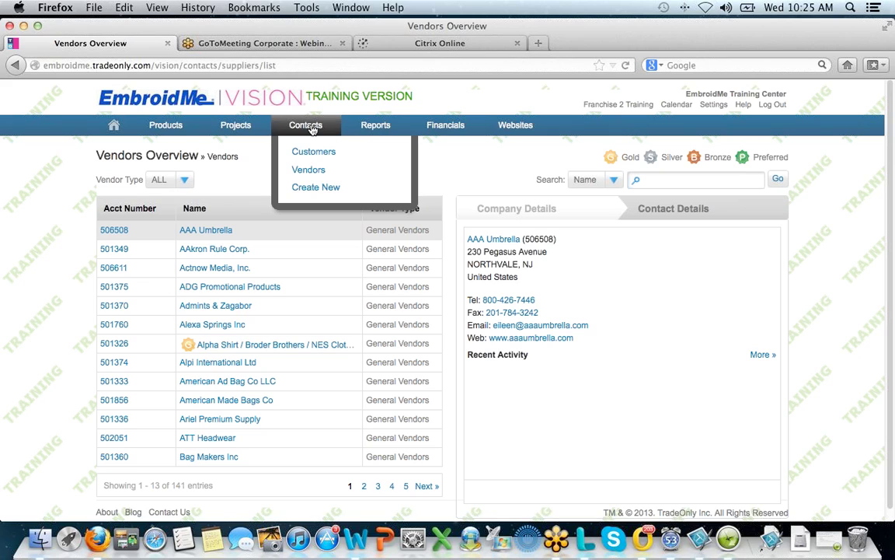
{"action": "left_click", "coordinate": [317, 190]}
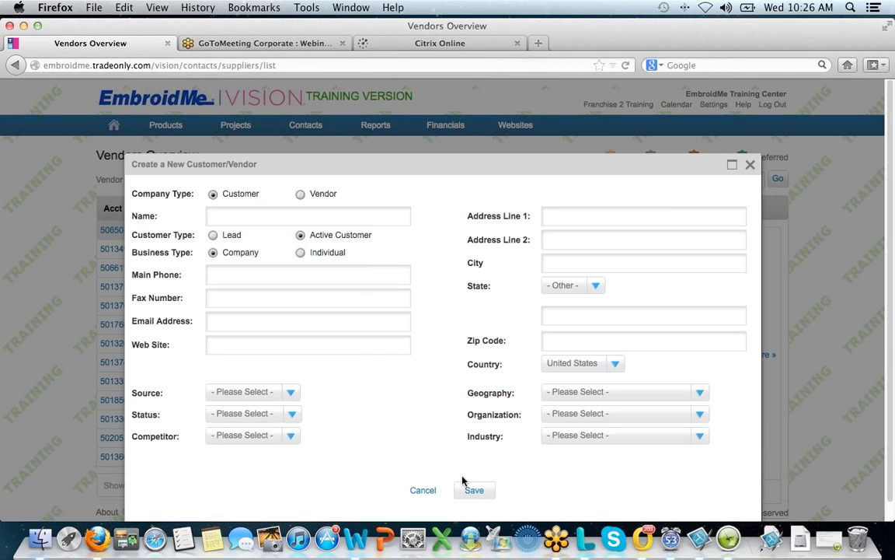
{"action": "left_click", "coordinate": [750, 165]}
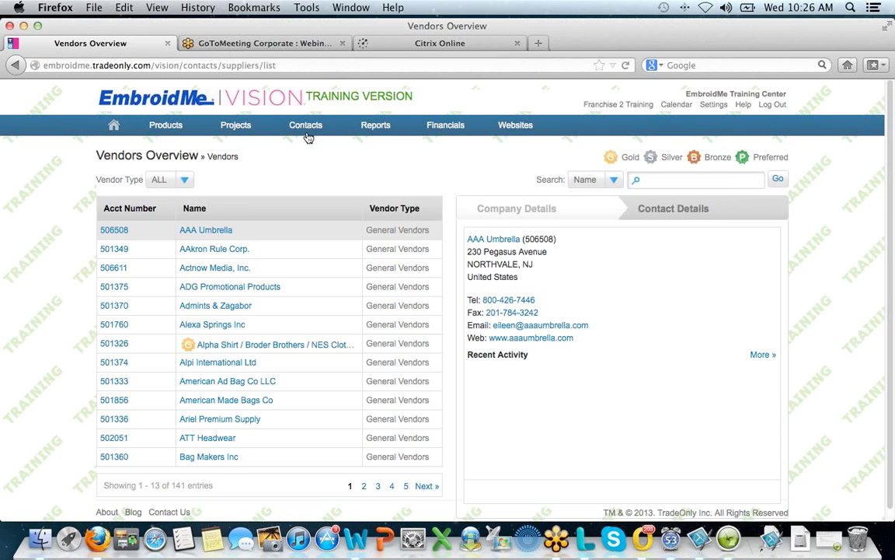
{"action": "mouse_move", "coordinate": [292, 126]}
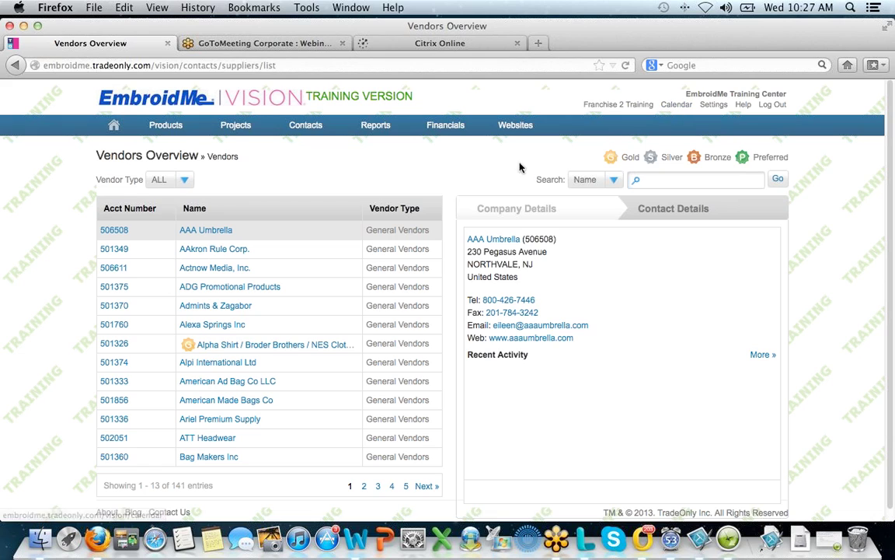
- Return to the dashboard and start a new project via Projects > New Project
{"action": "left_click", "coordinate": [113, 127]}
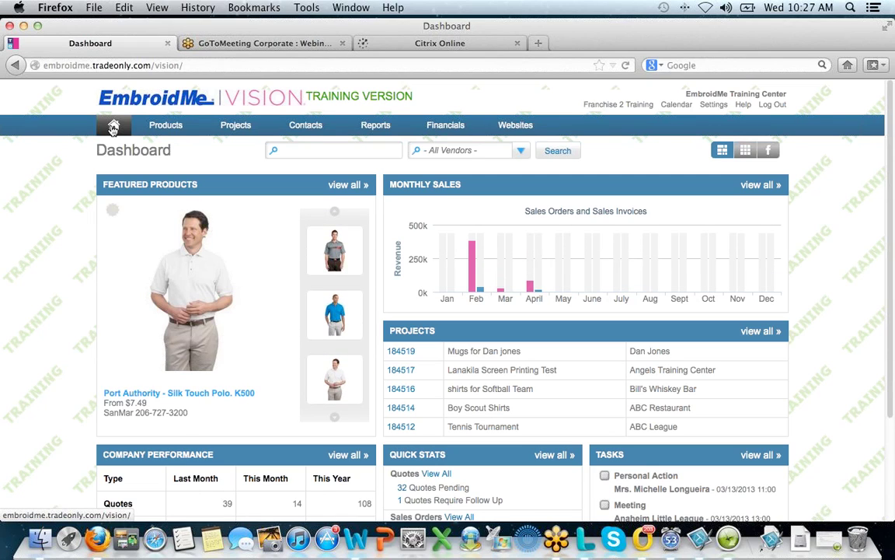
{"action": "mouse_move", "coordinate": [295, 122]}
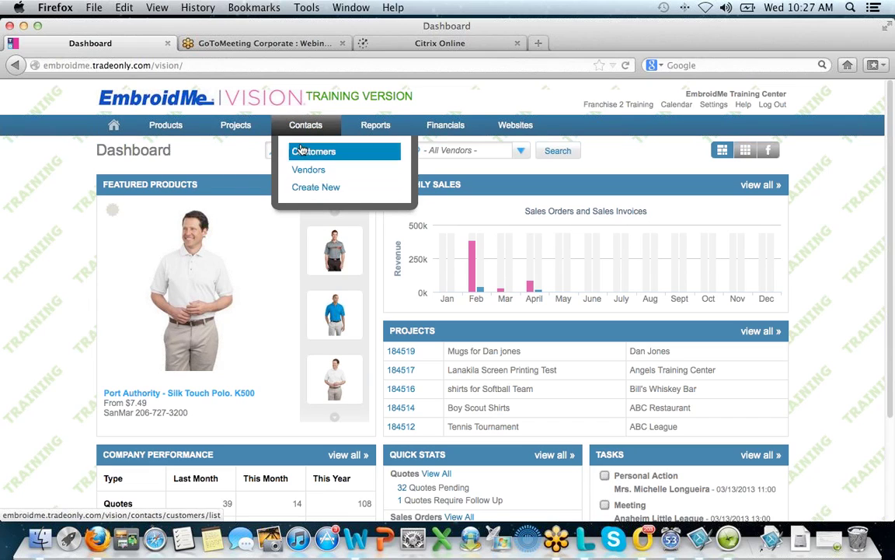
{"action": "mouse_move", "coordinate": [253, 124]}
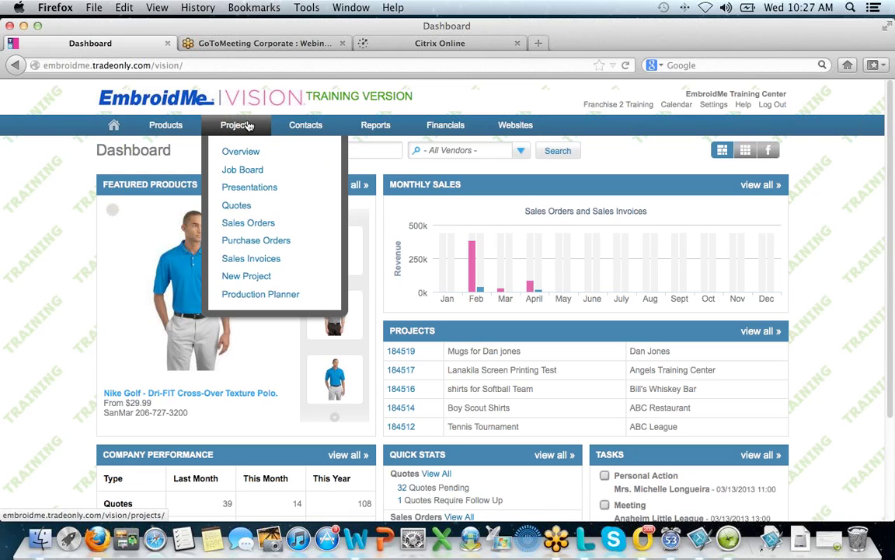
{"action": "left_click", "coordinate": [226, 280]}
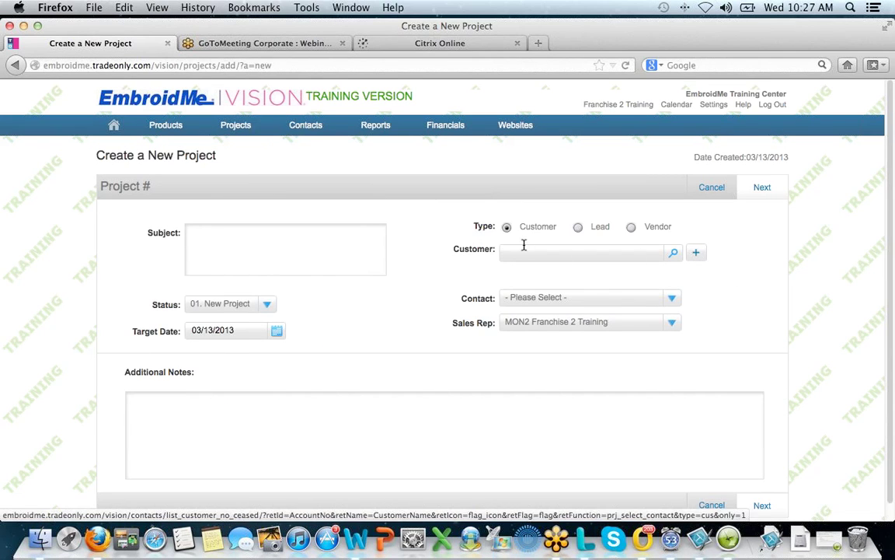
- Add a new customer from the project form and name it 'Peyton Eatery'
{"action": "left_click", "coordinate": [697, 254]}
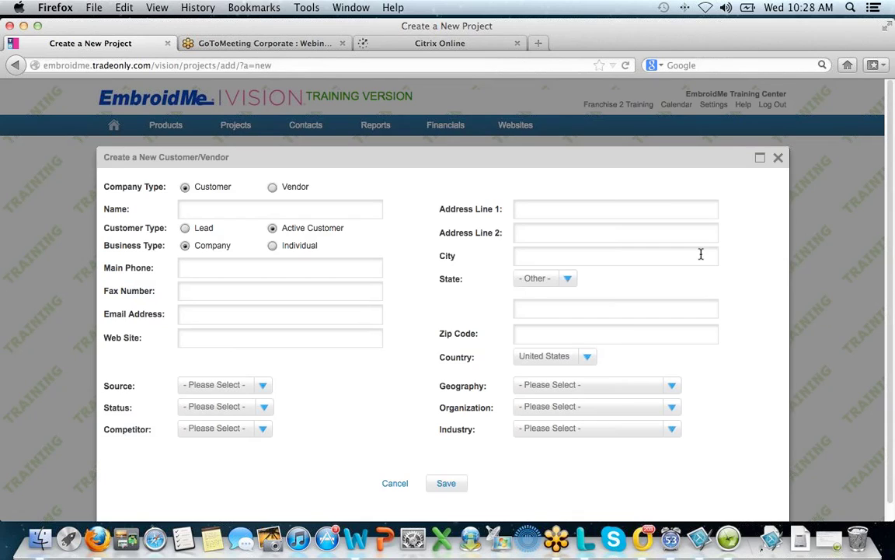
{"action": "left_click", "coordinate": [778, 158]}
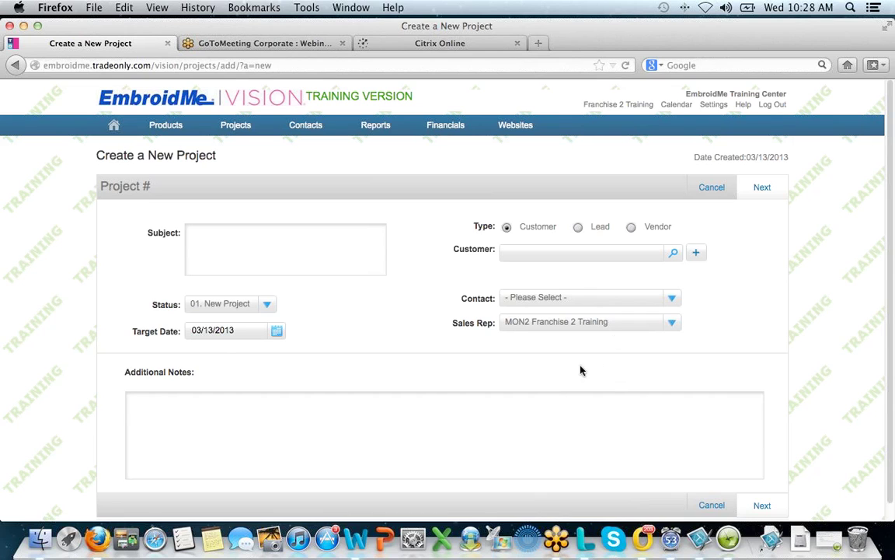
{"action": "left_click", "coordinate": [697, 254]}
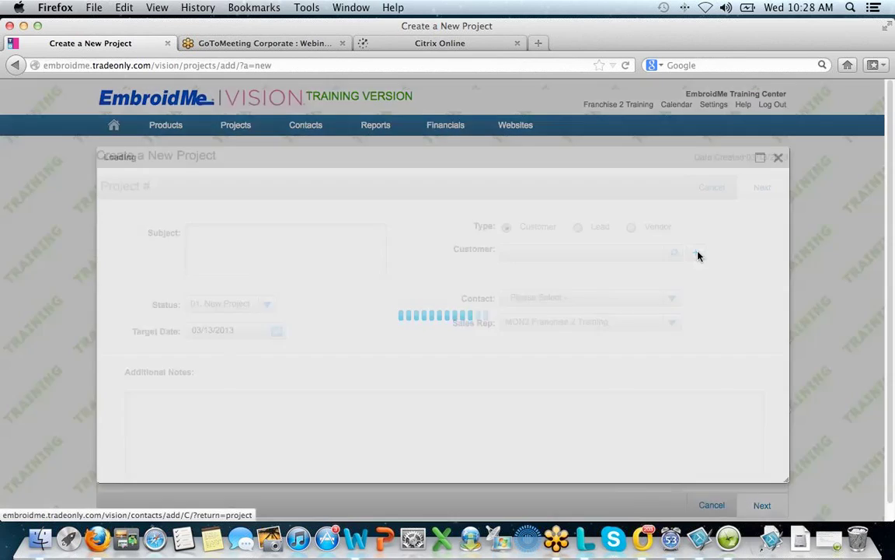
{"action": "left_click", "coordinate": [215, 208]}
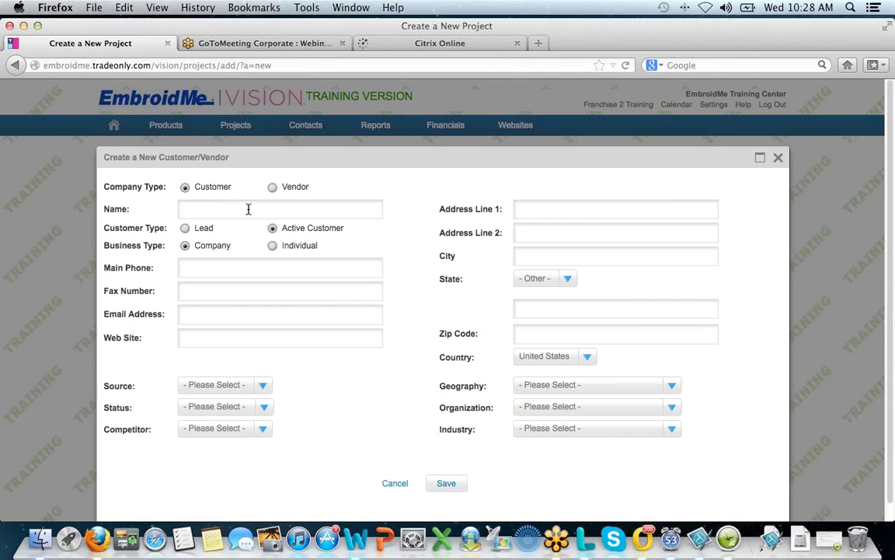
{"action": "type", "text": "Peyton"}
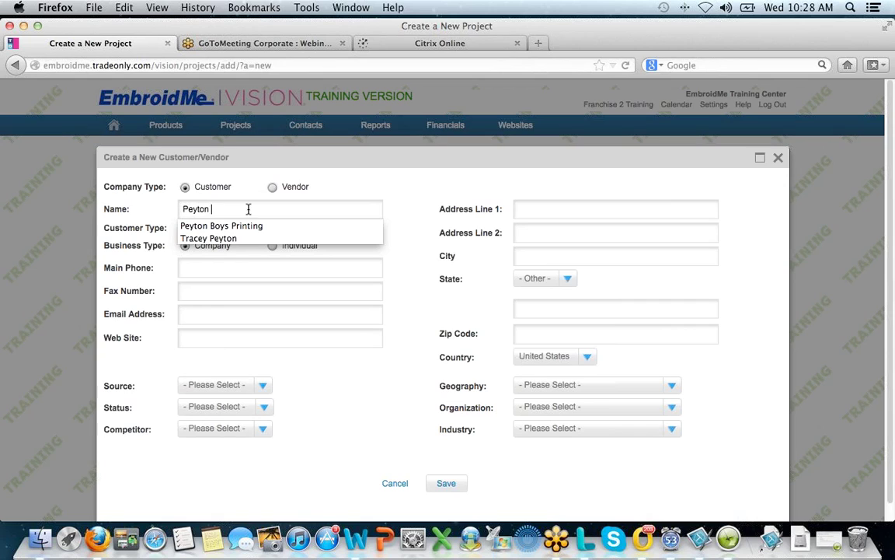
{"action": "type", "text": " R"}
{"action": "key", "text": "BackSpace"}
{"action": "type", "text": "Ea"}
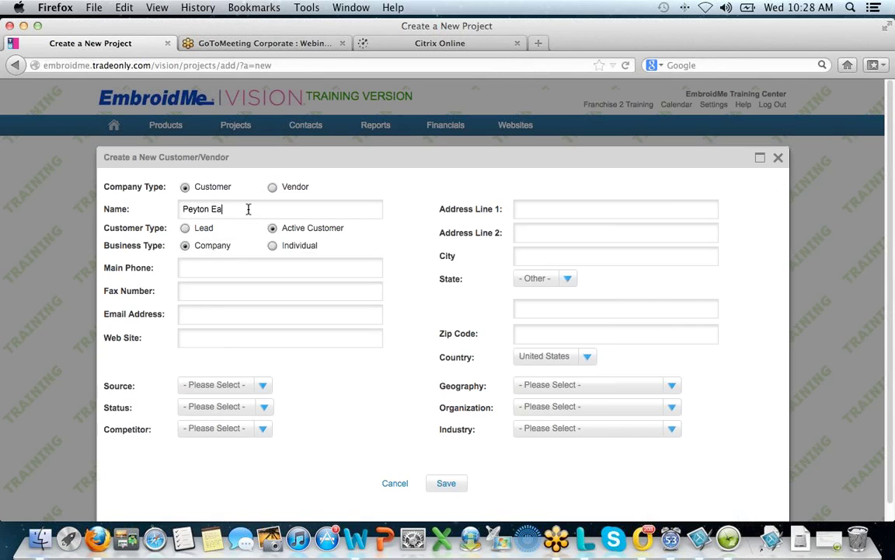
{"action": "type", "text": "tery"}
- Fill in the customer's main phone and e-mail, and set status to Key Account
{"action": "left_click", "coordinate": [200, 270]}
{"action": "type", "text": "(714)"}
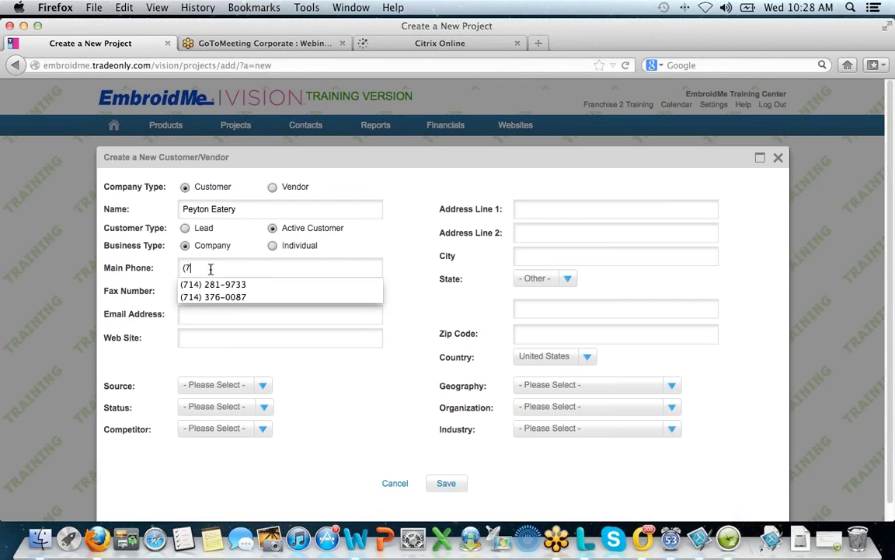
{"action": "left_click", "coordinate": [218, 298]}
{"action": "left_click", "coordinate": [219, 315]}
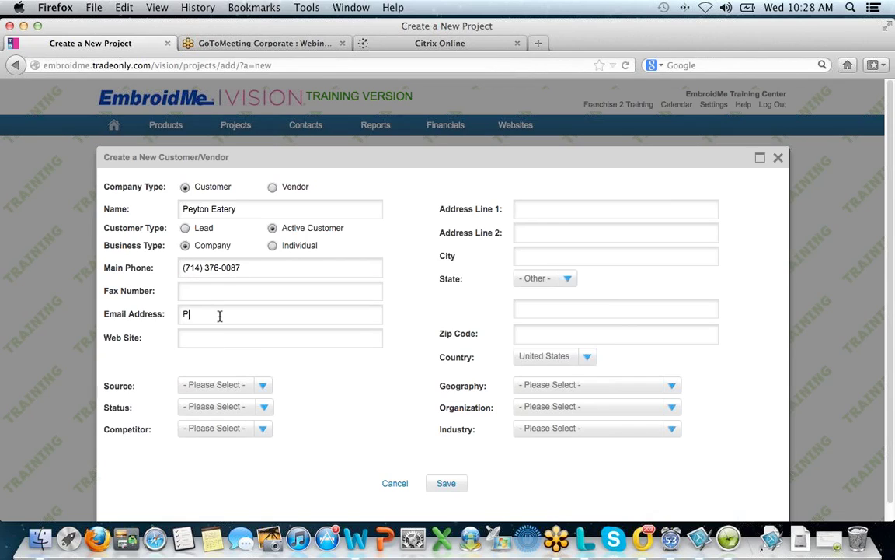
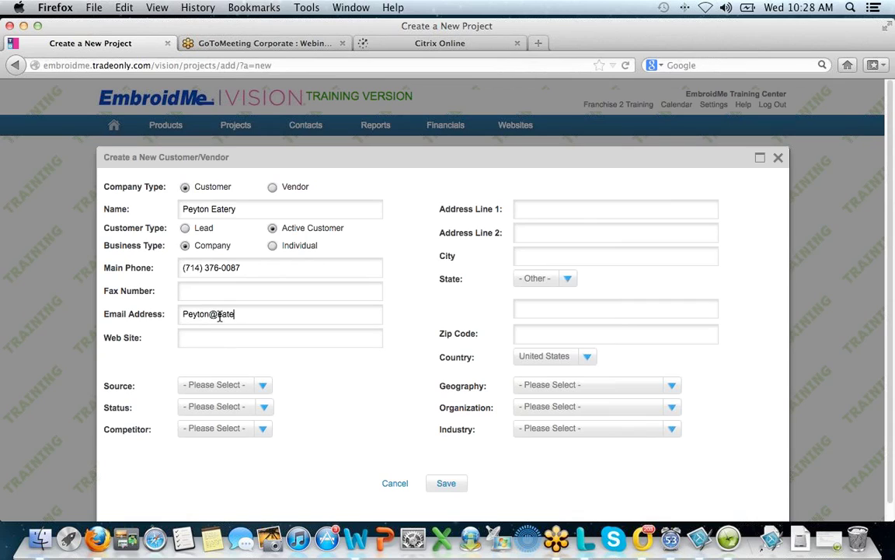
{"action": "left_click", "coordinate": [263, 387]}
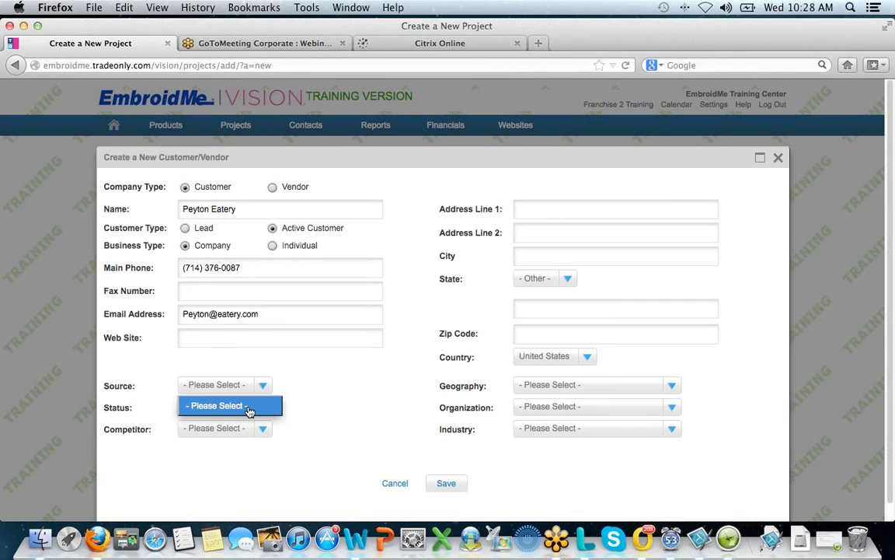
{"action": "left_click", "coordinate": [262, 413]}
{"action": "left_click", "coordinate": [263, 408]}
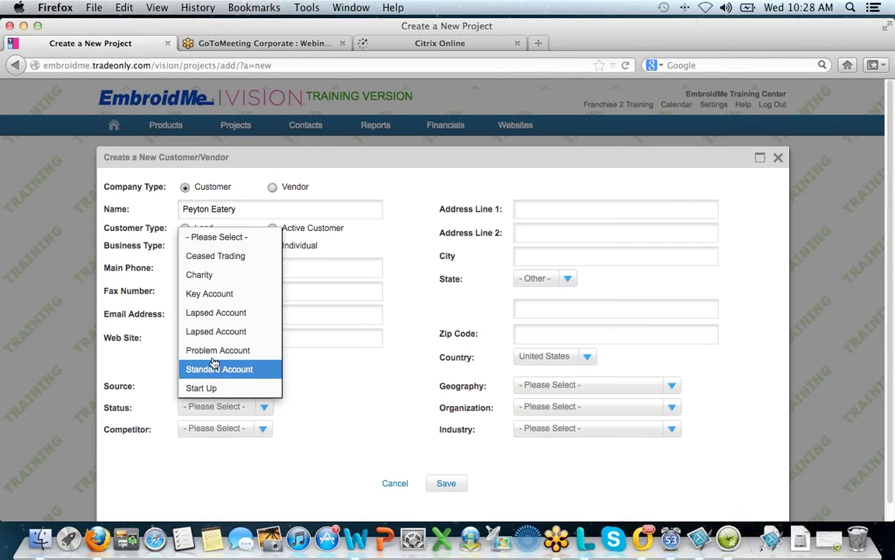
{"action": "left_click", "coordinate": [217, 294]}
- Enter the street address, city Anaheim, state CA - California and zip code, then save the customer
{"action": "left_click", "coordinate": [521, 209]}
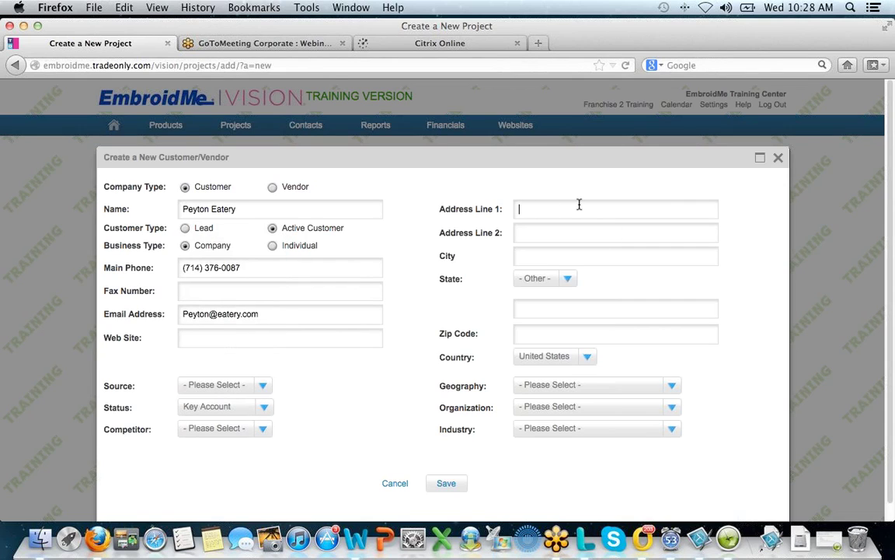
{"action": "left_click", "coordinate": [535, 208]}
{"action": "key", "text": "Delete"}
{"action": "type", "text": "T"}
{"action": "left_click", "coordinate": [534, 257]}
{"action": "type", "text": "Anaheim"}
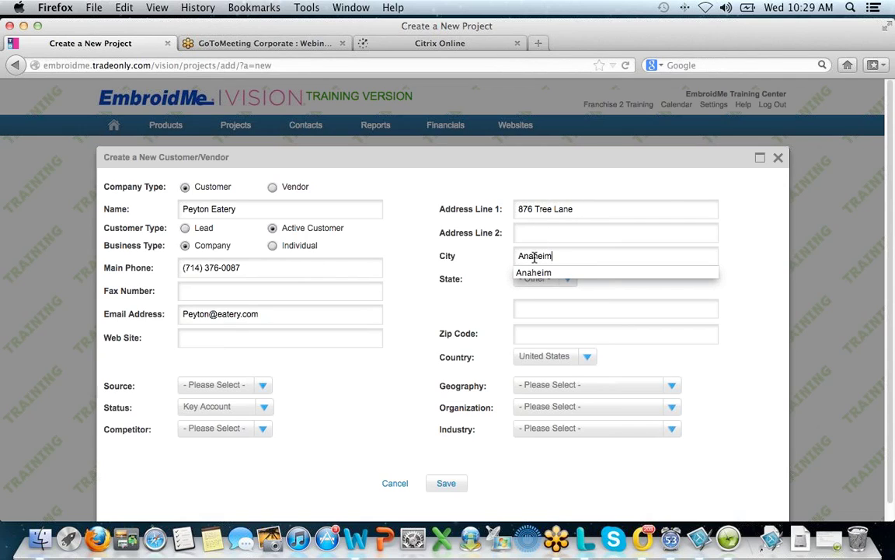
{"action": "left_click", "coordinate": [568, 279]}
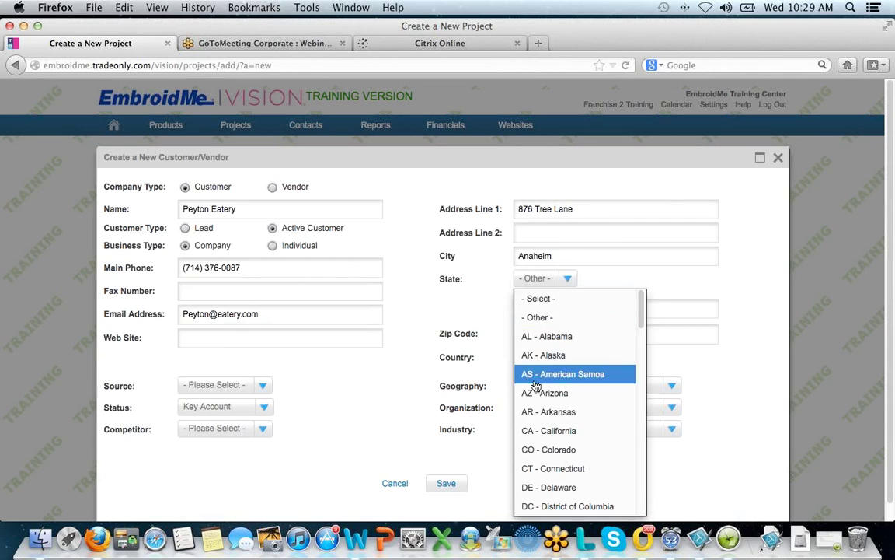
{"action": "left_click", "coordinate": [522, 433]}
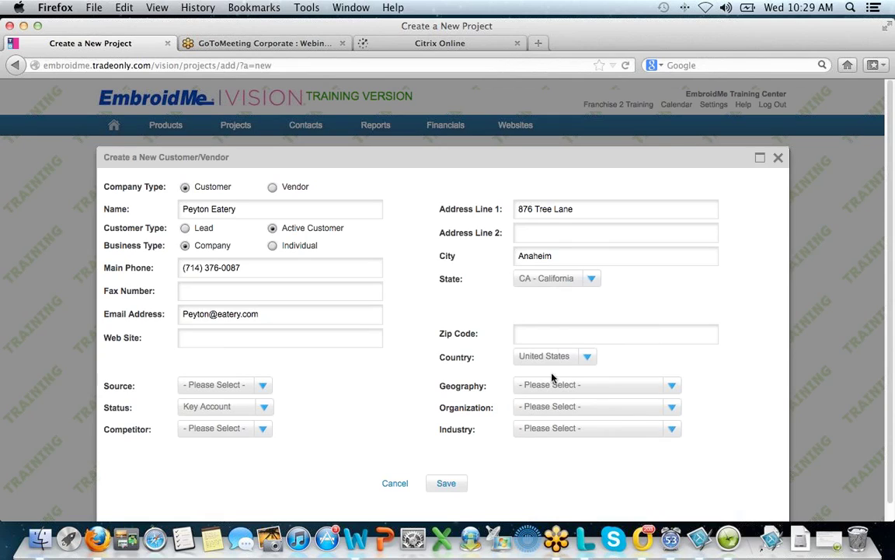
{"action": "left_click", "coordinate": [537, 335]}
{"action": "type", "text": "92808"}
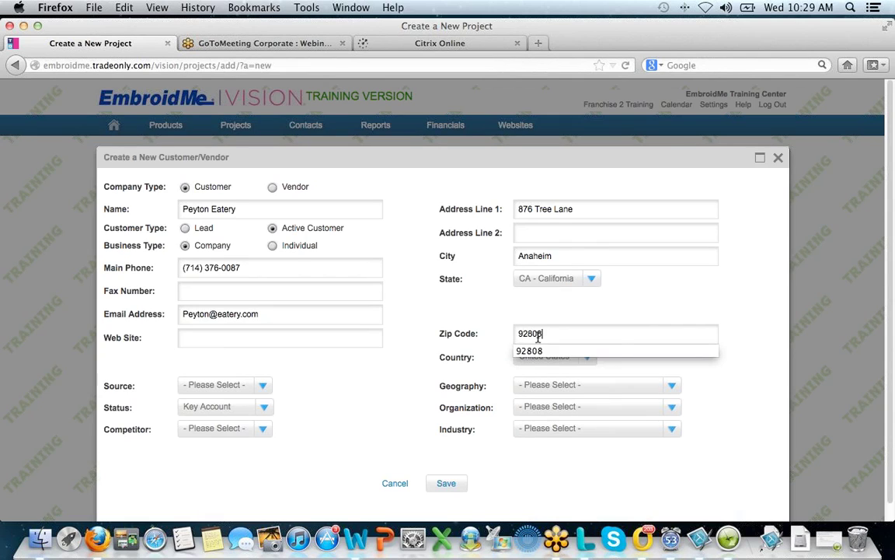
{"action": "key", "text": "Down"}
{"action": "key", "text": "Return"}
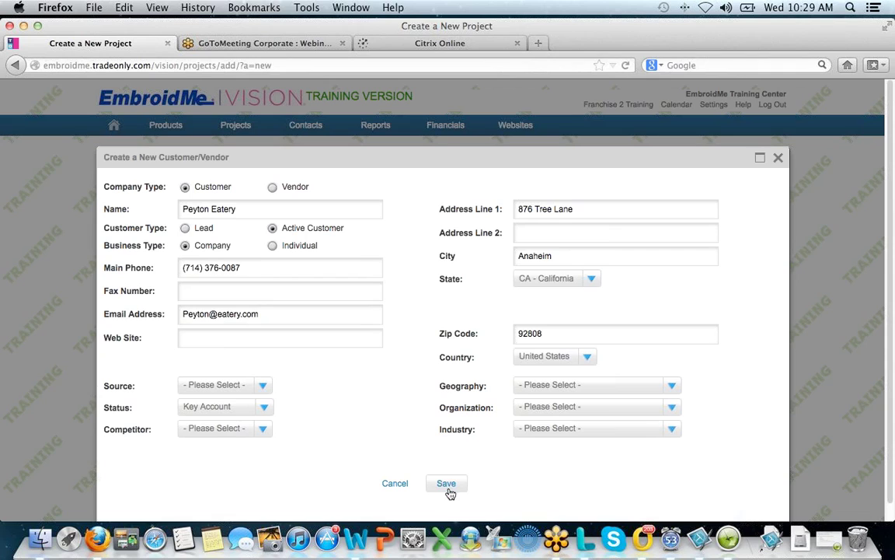
{"action": "left_click", "coordinate": [448, 485]}
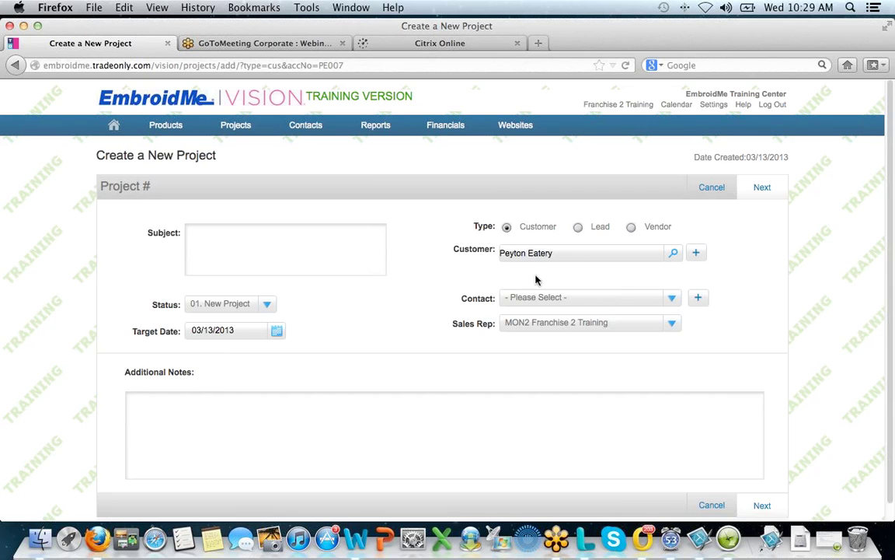
- Add a new contact with title Mr and the owner's first and last name
{"action": "left_click", "coordinate": [700, 300]}
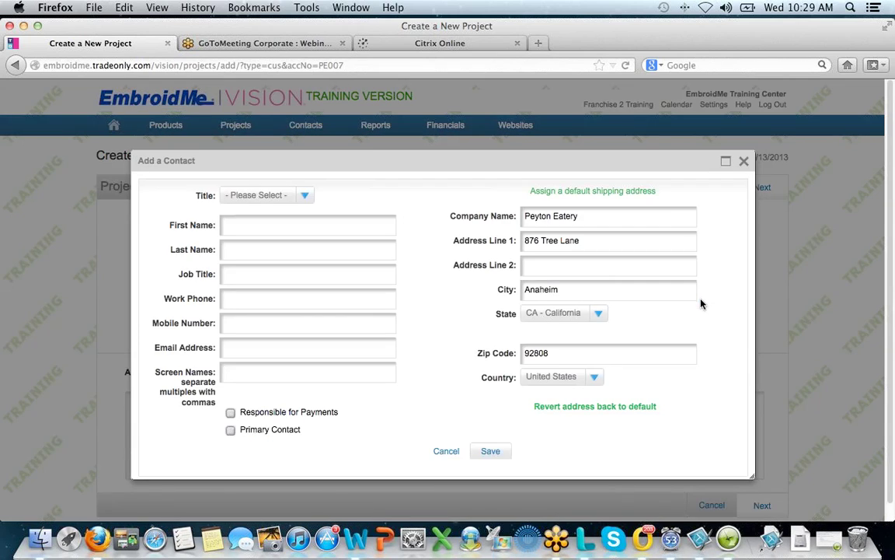
{"action": "left_click", "coordinate": [305, 195]}
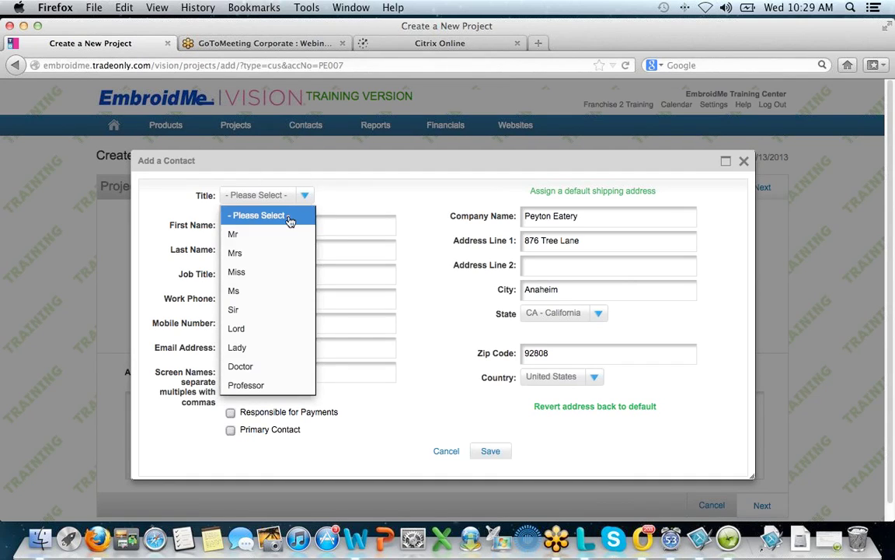
{"action": "left_click", "coordinate": [251, 243]}
{"action": "left_click", "coordinate": [253, 225]}
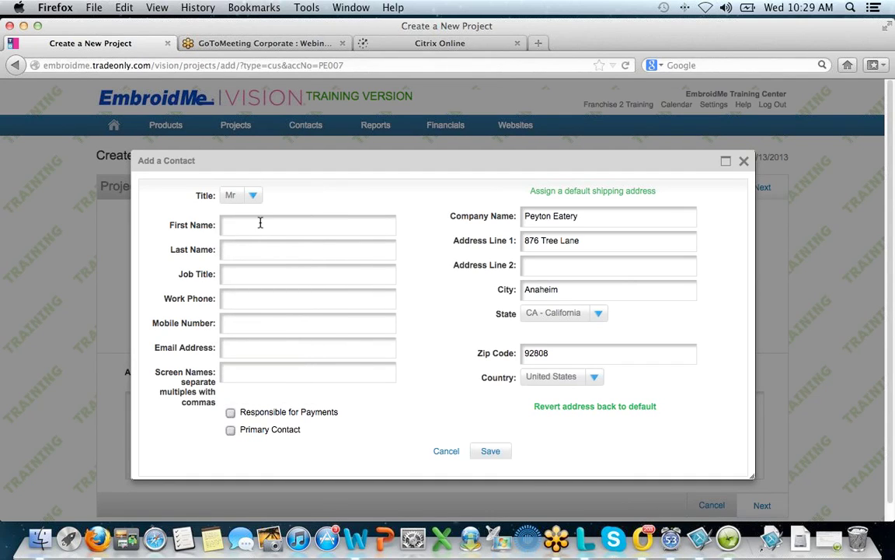
{"action": "key", "text": "Tab"}
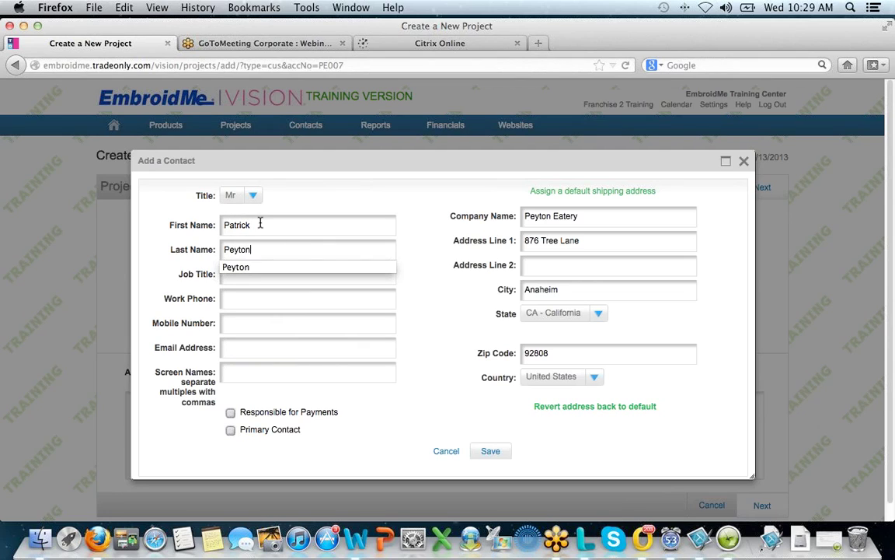
- Give the contact job title Owner, a work phone and e-mail, mark as primary, and save
{"action": "left_click", "coordinate": [254, 280]}
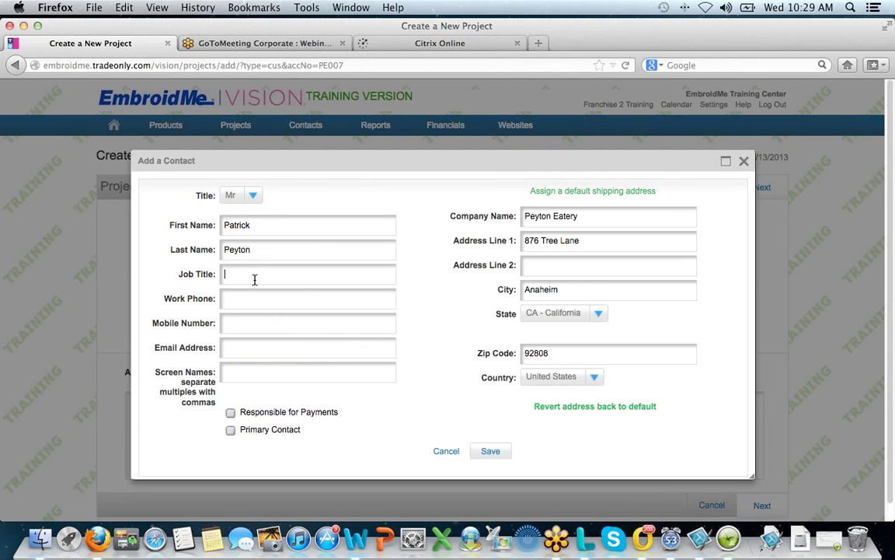
{"action": "type", "text": "Ower"}
{"action": "key", "text": "BackSpace"}
{"action": "type", "text": "ner"}
{"action": "left_click", "coordinate": [258, 301]}
{"action": "type", "text": "(714)"}
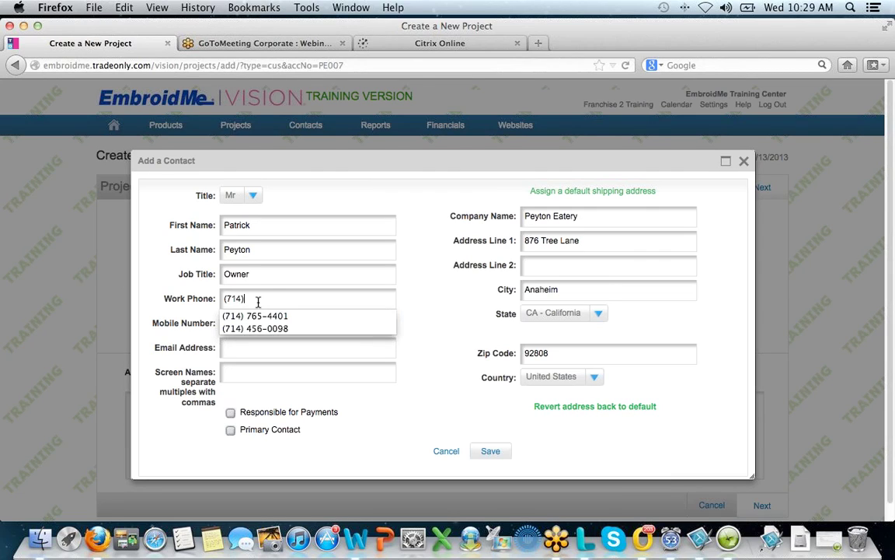
{"action": "left_click", "coordinate": [260, 327]}
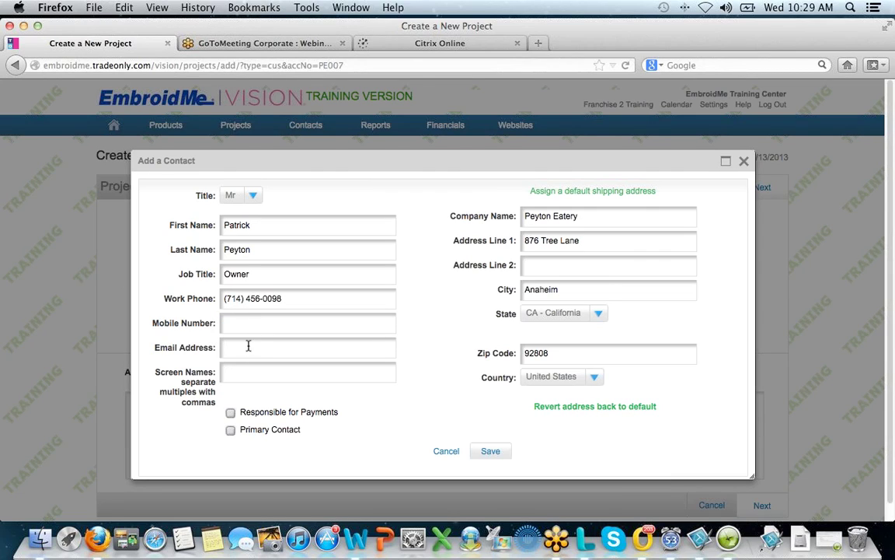
{"action": "left_click", "coordinate": [248, 351]}
{"action": "left_click", "coordinate": [230, 430]}
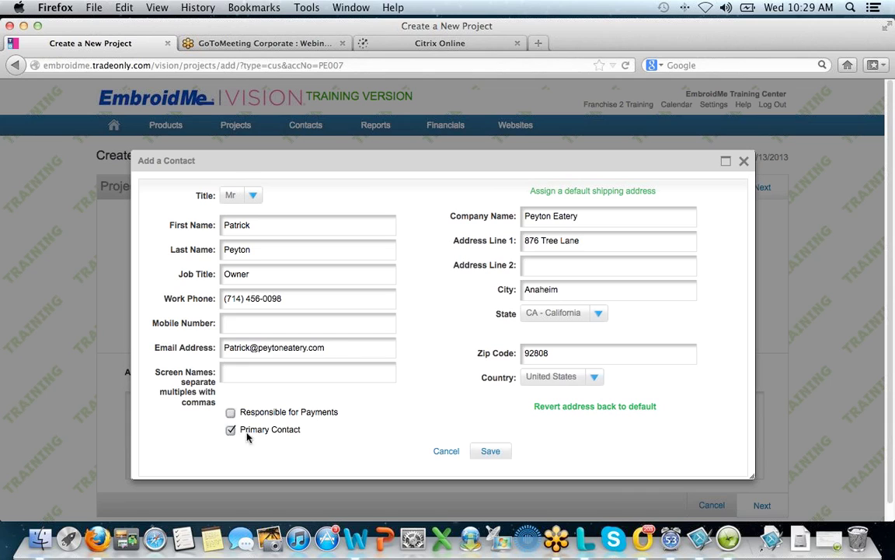
{"action": "left_click", "coordinate": [495, 452]}
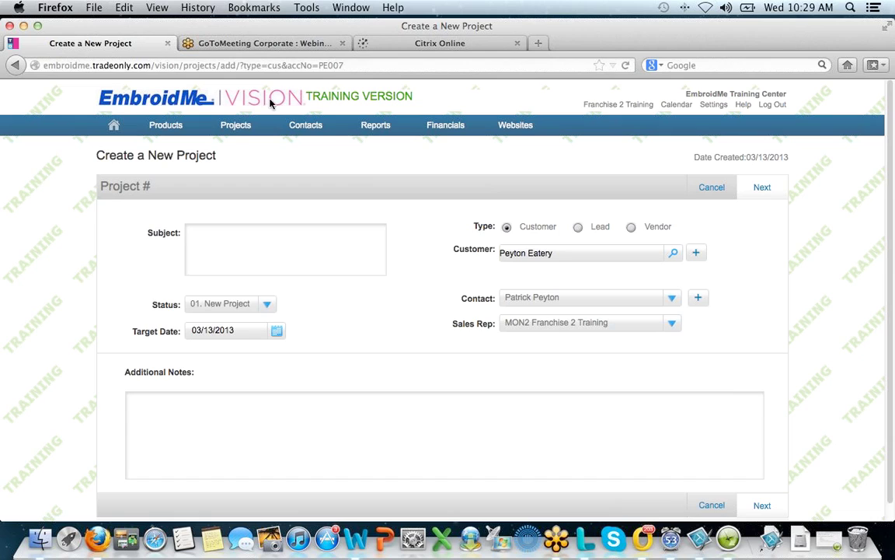
- Enter subject 'Peyton Promotion for new restaurant' and choose Next > Create Sales Order
{"action": "mouse_move", "coordinate": [295, 125]}
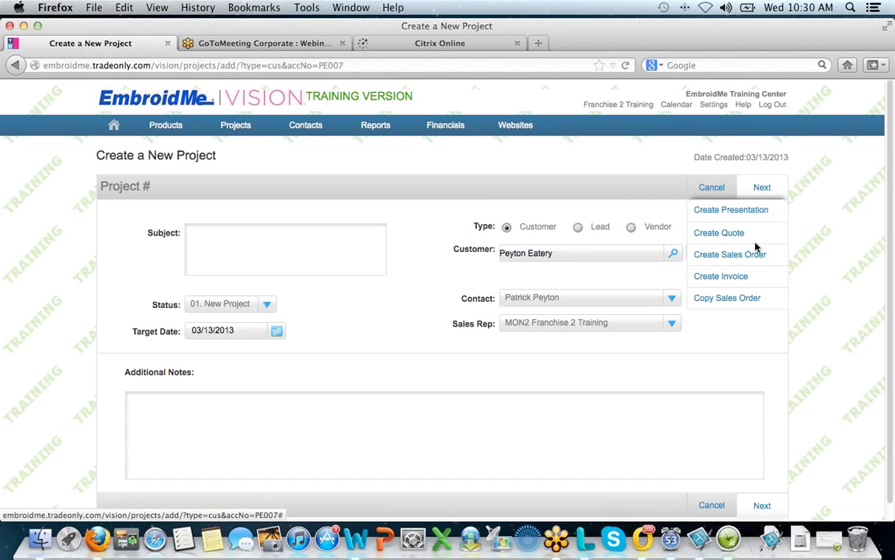
{"action": "left_click", "coordinate": [750, 255]}
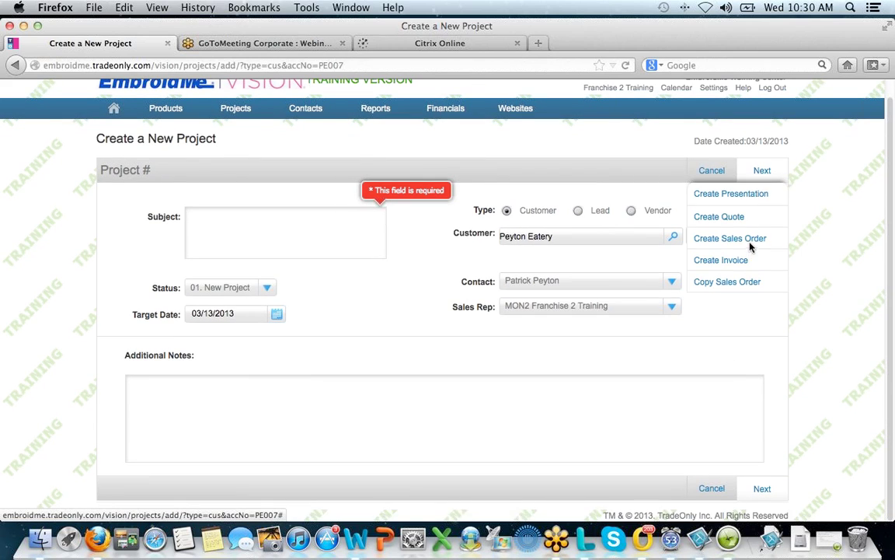
{"action": "left_click", "coordinate": [232, 216]}
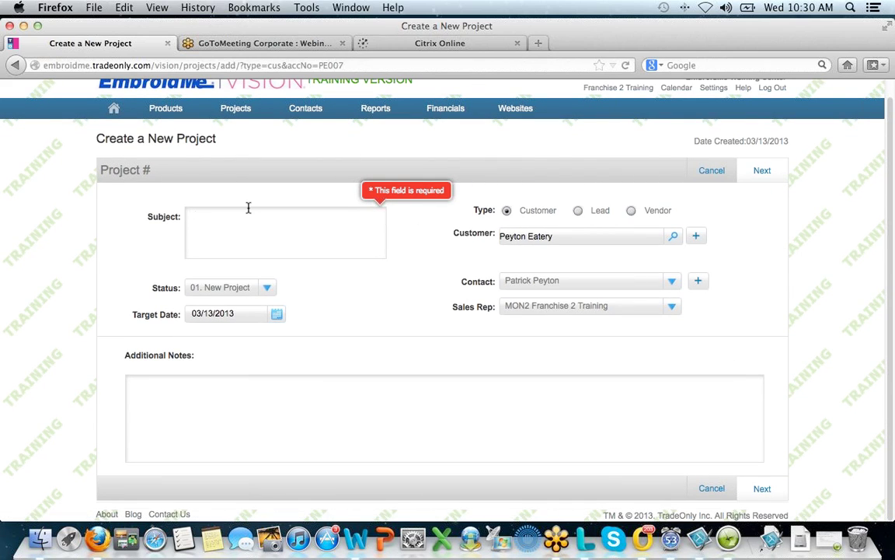
{"action": "type", "text": "Peyton Promotion for new restaurant"}
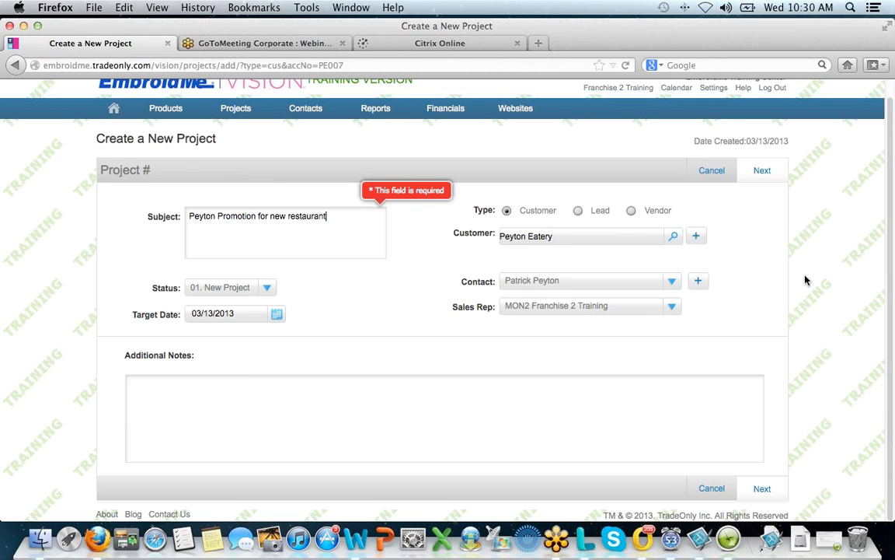
{"action": "left_click", "coordinate": [762, 170]}
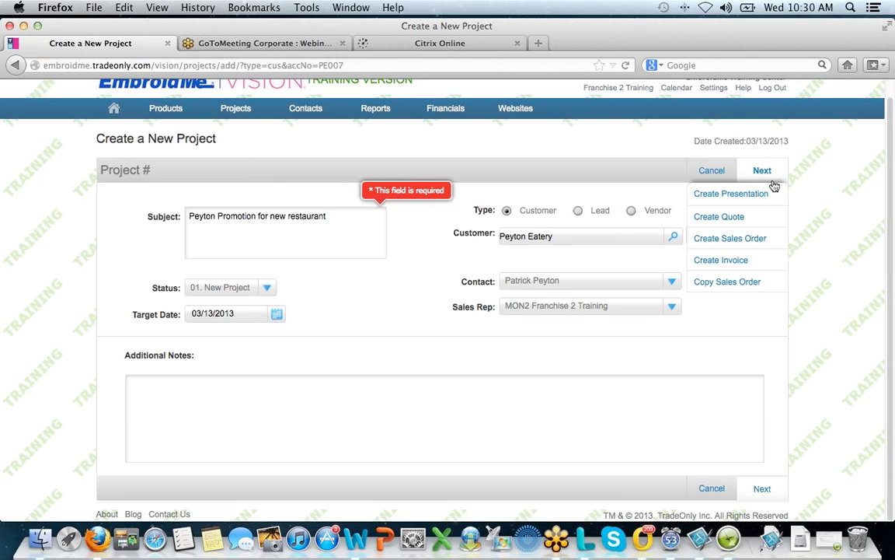
{"action": "left_click", "coordinate": [743, 239]}
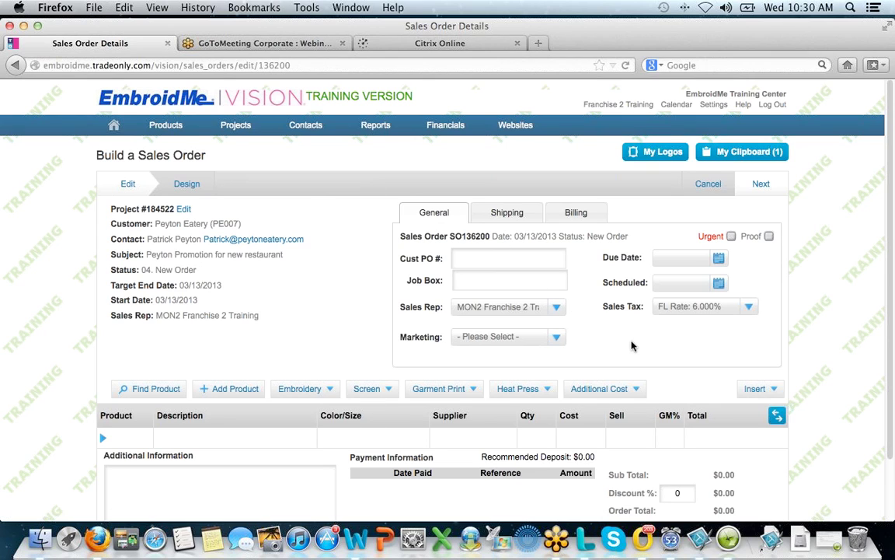
- Set due date 03/15/2013 and scheduled date 03/14/2013, then Save & Close the sales order
{"action": "mouse_move", "coordinate": [760, 184]}
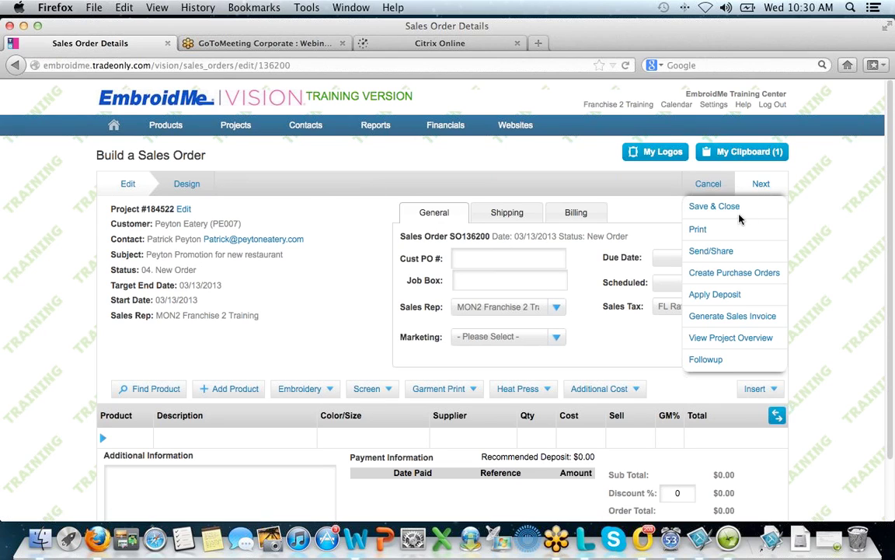
{"action": "left_click", "coordinate": [731, 207]}
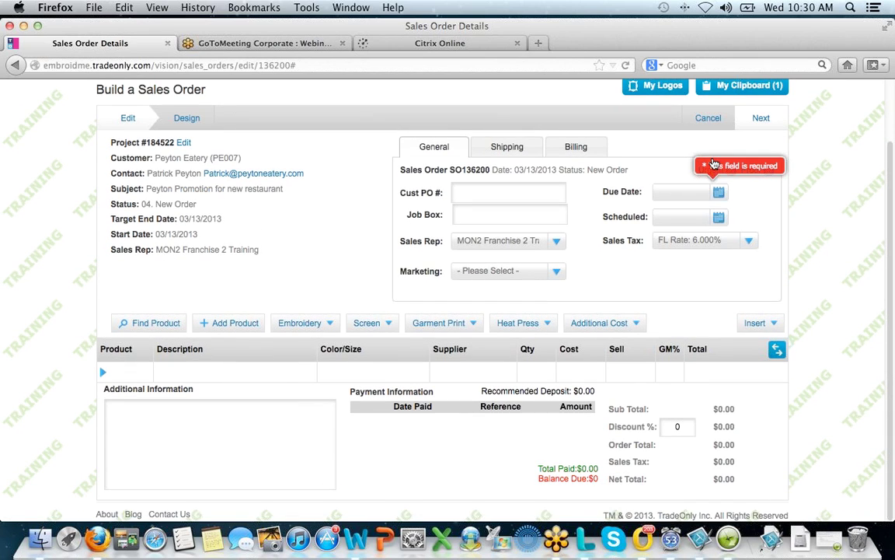
{"action": "left_click", "coordinate": [663, 191]}
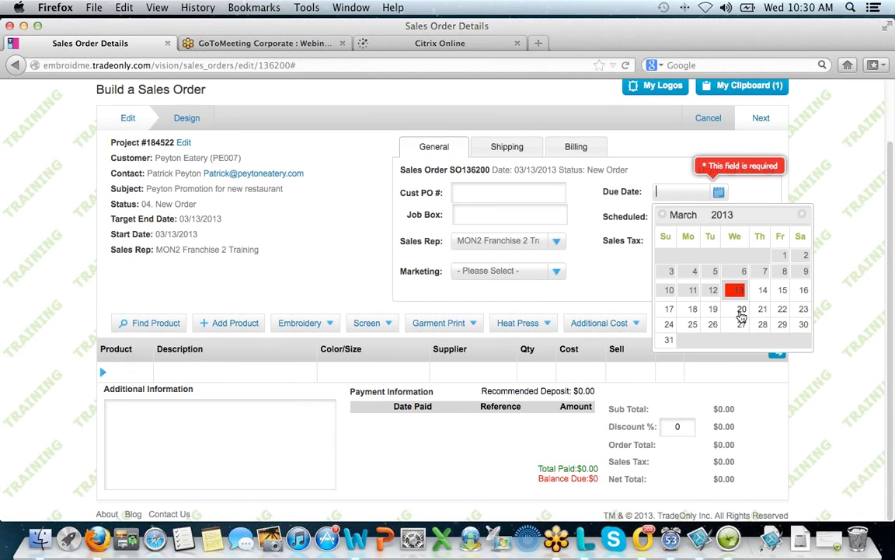
{"action": "left_click", "coordinate": [782, 290]}
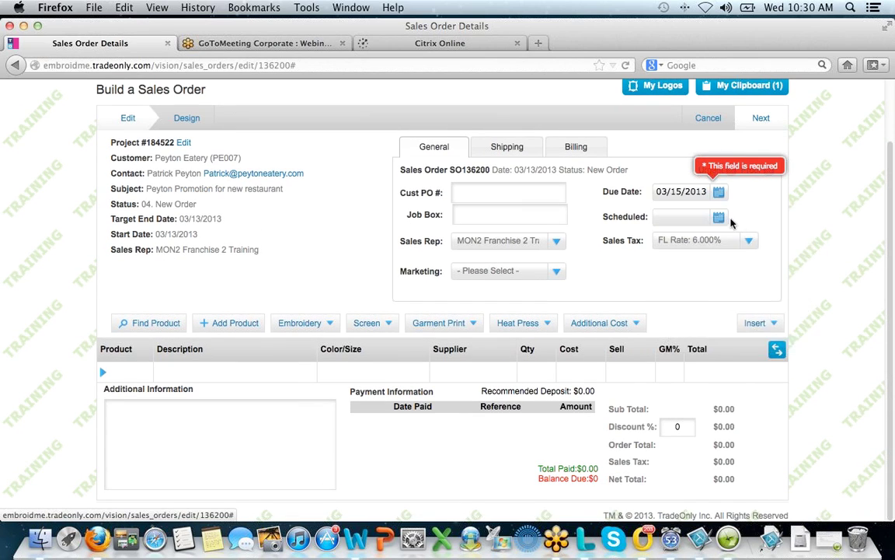
{"action": "left_click", "coordinate": [719, 218]}
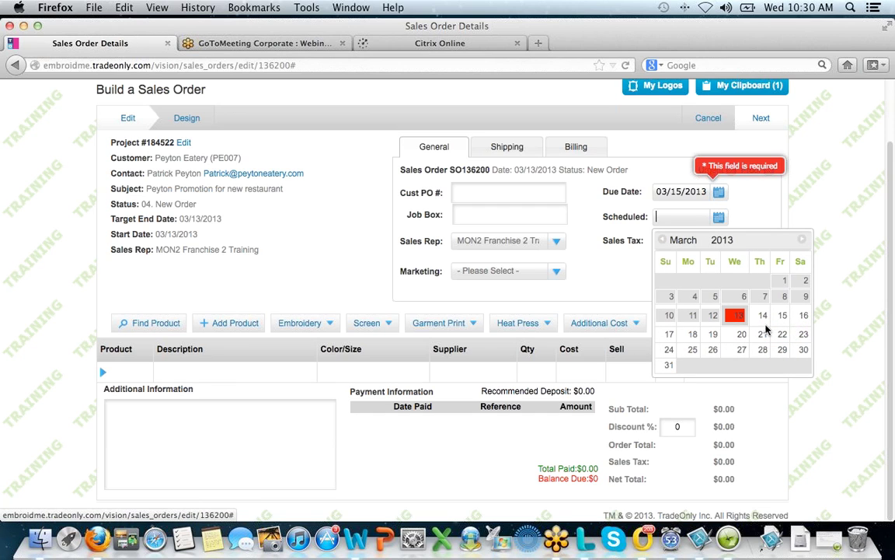
{"action": "left_click", "coordinate": [763, 316]}
{"action": "left_click", "coordinate": [761, 118]}
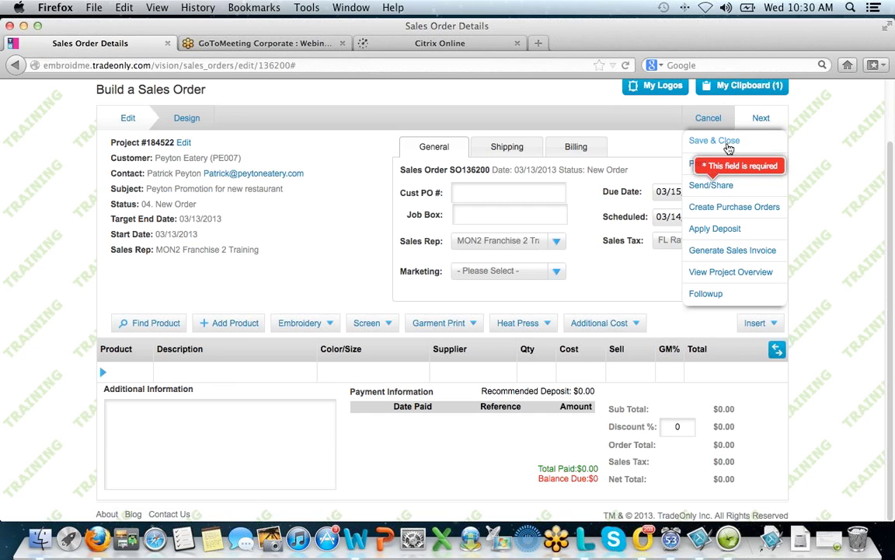
{"action": "left_click", "coordinate": [728, 146]}
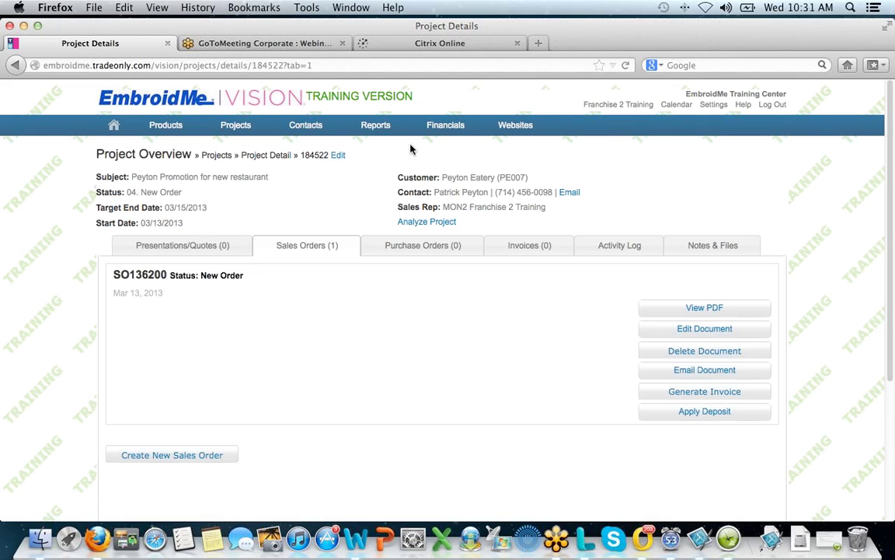
- Search customers for 'pey' to confirm Peyton Eatery's new order, then open account settings
{"action": "mouse_move", "coordinate": [306, 125]}
{"action": "left_click", "coordinate": [317, 154]}
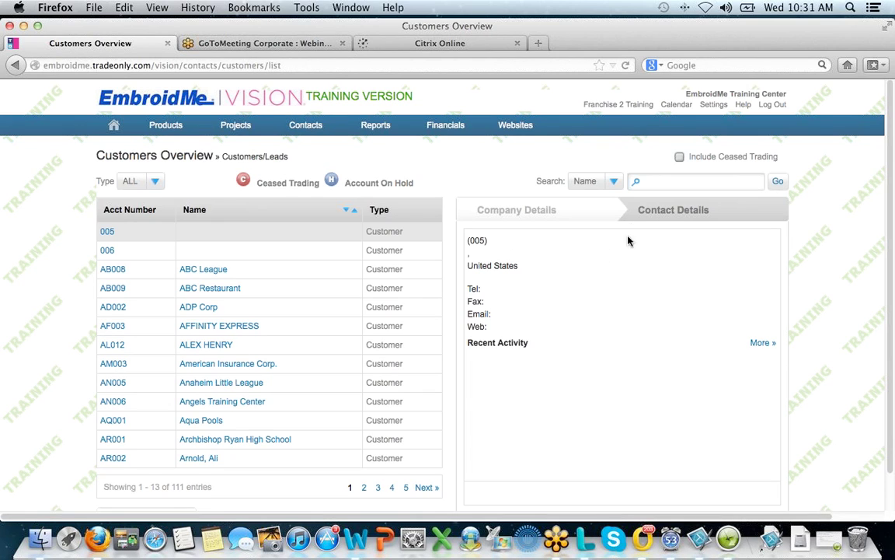
{"action": "left_click", "coordinate": [664, 183]}
{"action": "type", "text": "peyto"}
{"action": "left_click", "coordinate": [779, 182]}
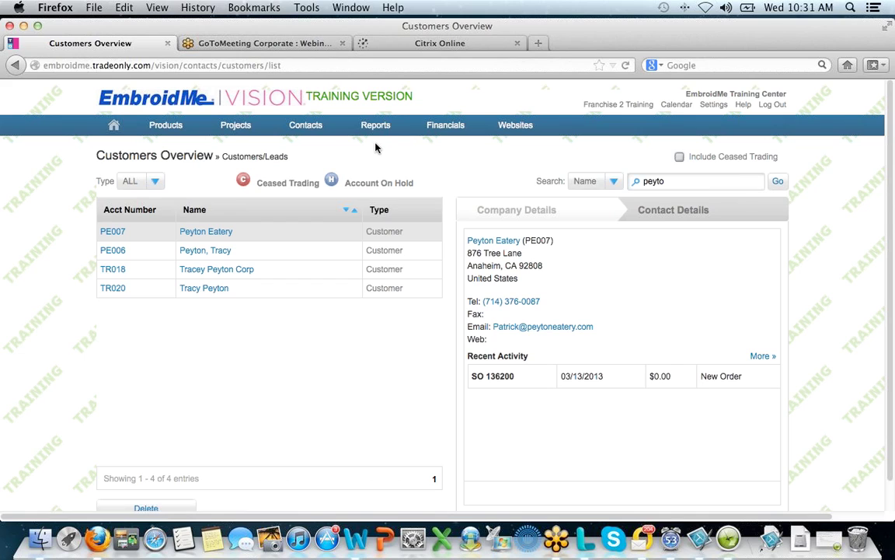
{"action": "left_click", "coordinate": [712, 104]}
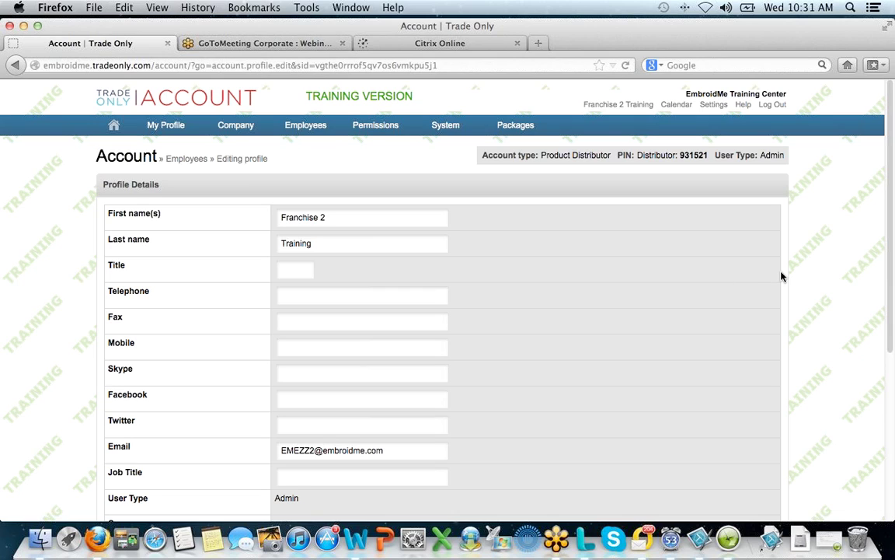
- Add 'Referral' as Source code 1 on the EME CRM Settings page
{"action": "mouse_move", "coordinate": [447, 121]}
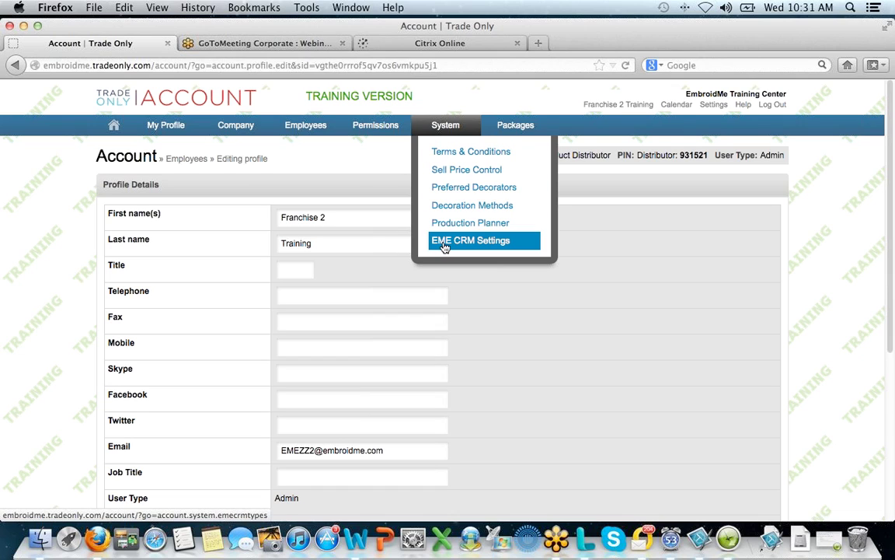
{"action": "left_click", "coordinate": [446, 244]}
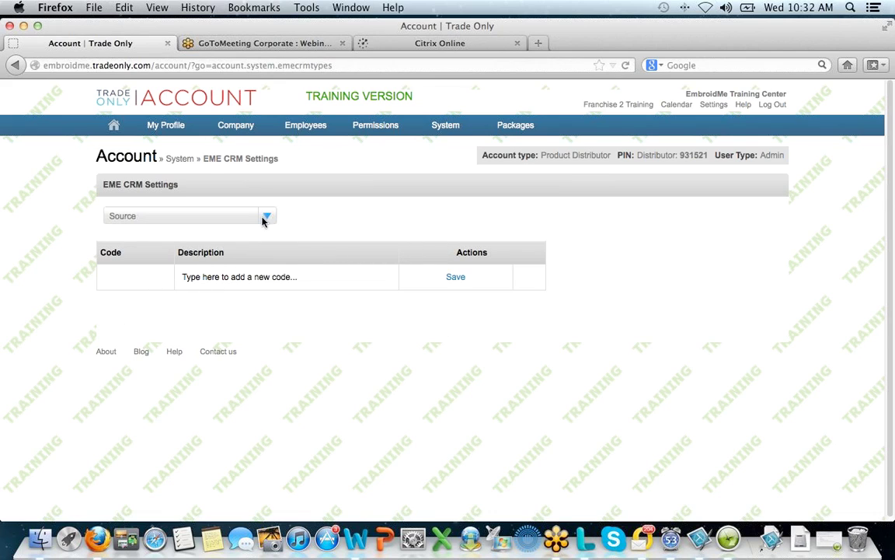
{"action": "left_click", "coordinate": [269, 277]}
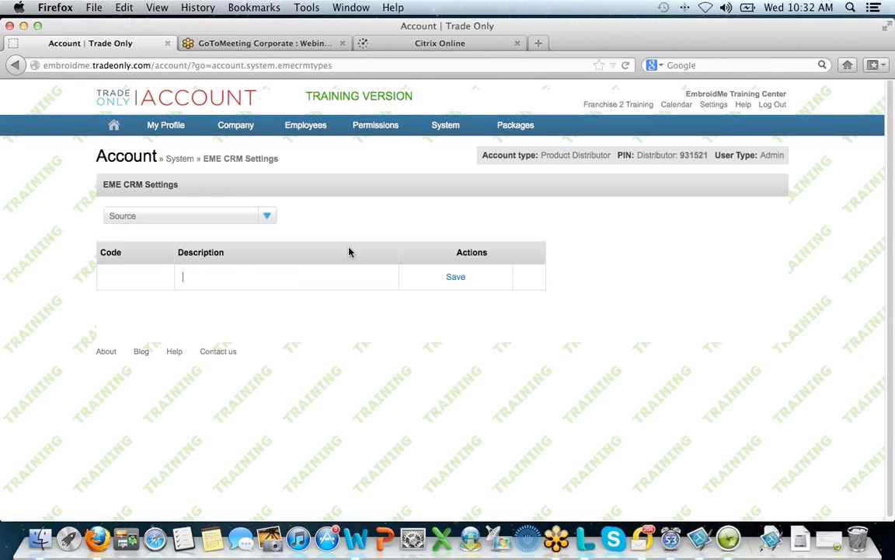
{"action": "type", "text": "Referral"}
{"action": "left_click", "coordinate": [457, 278]}
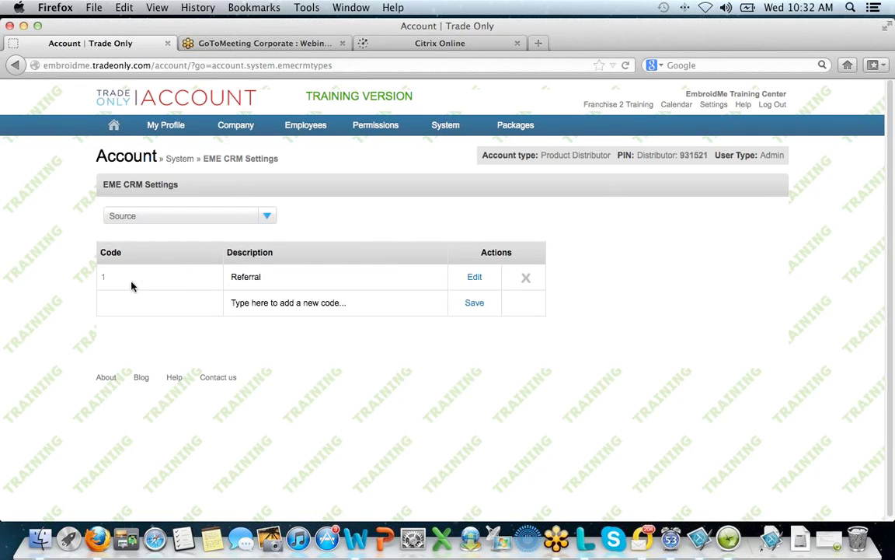
- Add 'Expo 2013' as Source code 2
{"action": "left_click", "coordinate": [318, 303]}
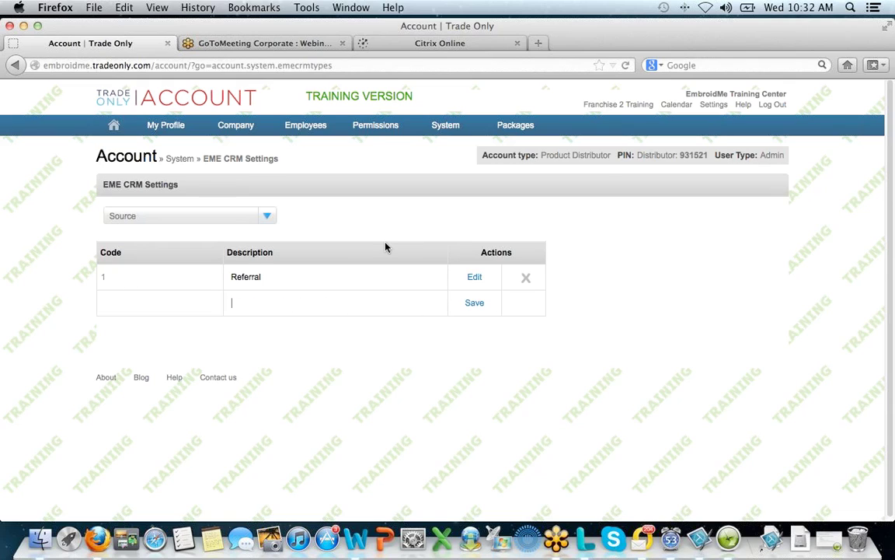
{"action": "type", "text": "Expo 2013"}
{"action": "left_click", "coordinate": [474, 302]}
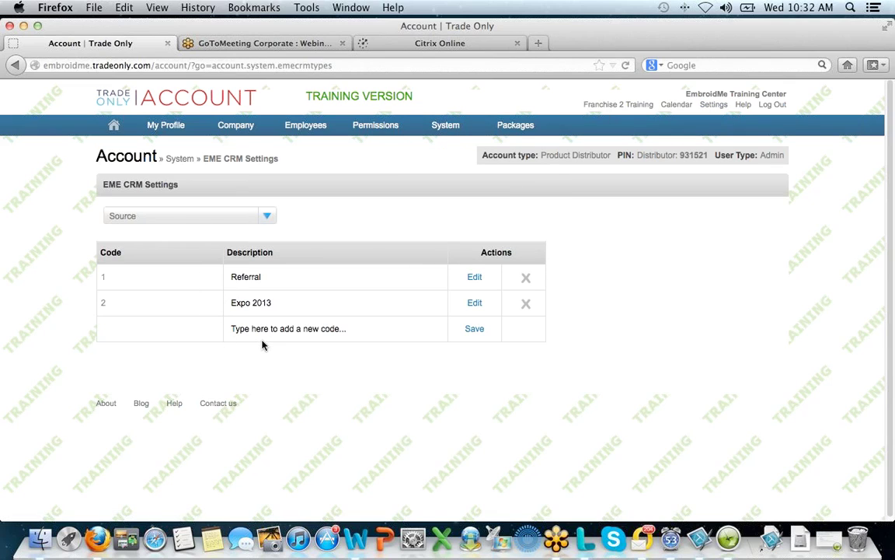
{"action": "left_click", "coordinate": [270, 218]}
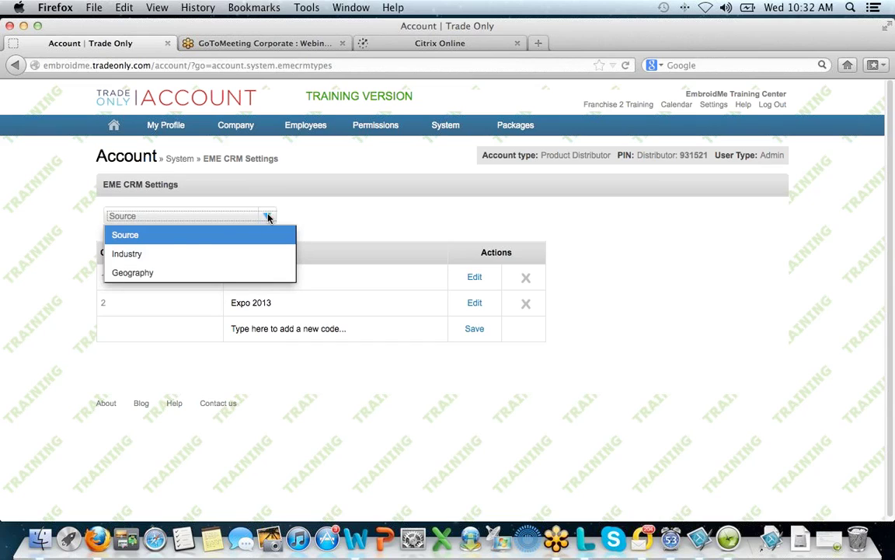
- Switch to the Industry category and save 'Restaurants' as Industry code 1
{"action": "left_click", "coordinate": [133, 258]}
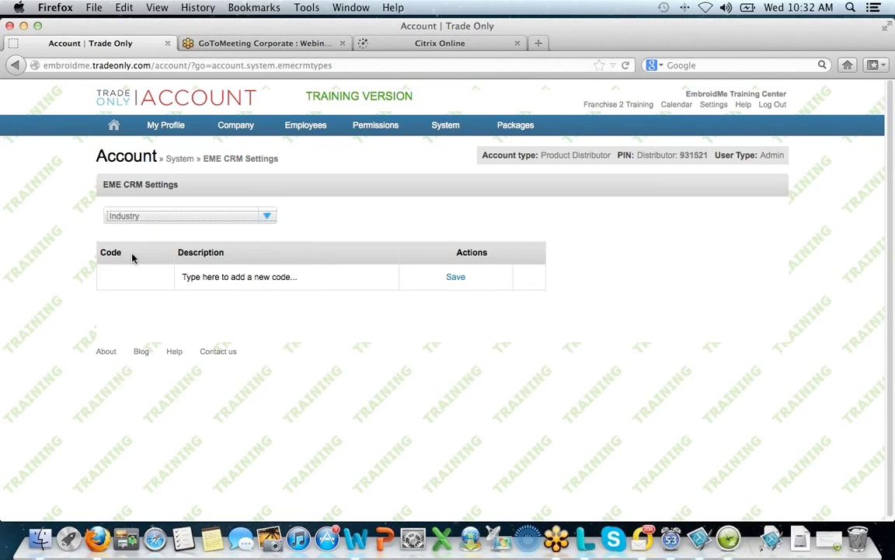
{"action": "left_click", "coordinate": [288, 277]}
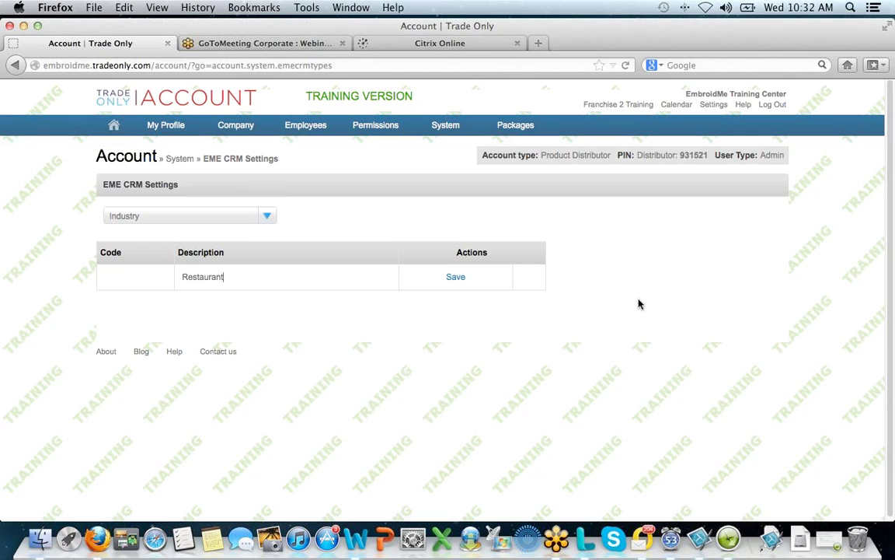
{"action": "left_click", "coordinate": [456, 278]}
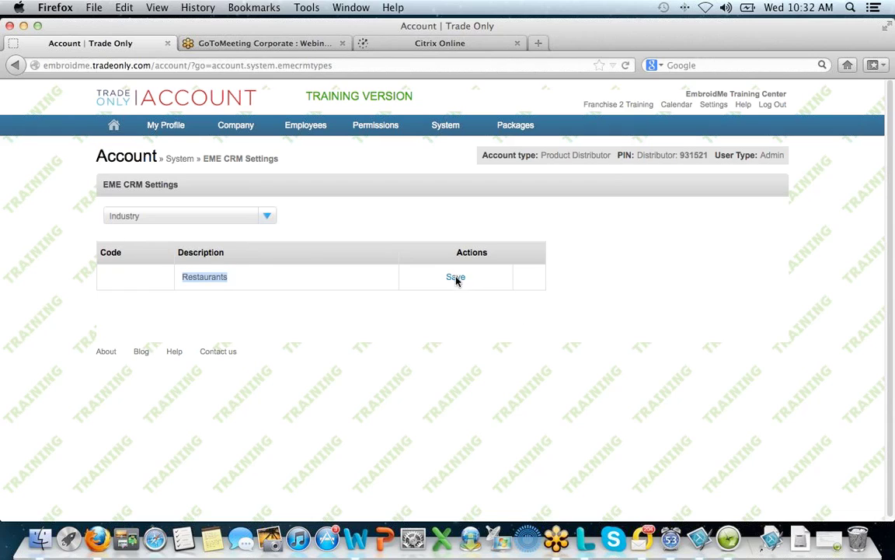
{"action": "left_click", "coordinate": [267, 217]}
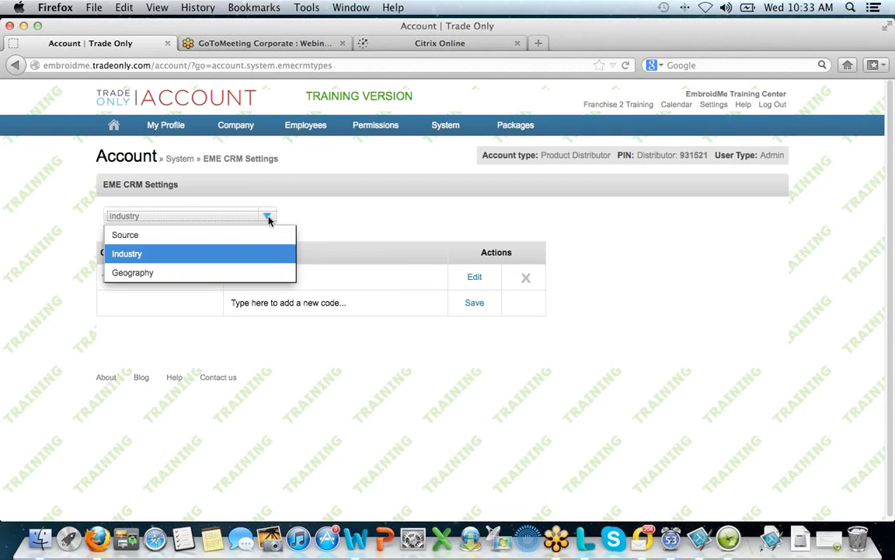
- Save 'West Coast' as Geography code 1, then return to EmbroidMe Vision
{"action": "left_click", "coordinate": [150, 273]}
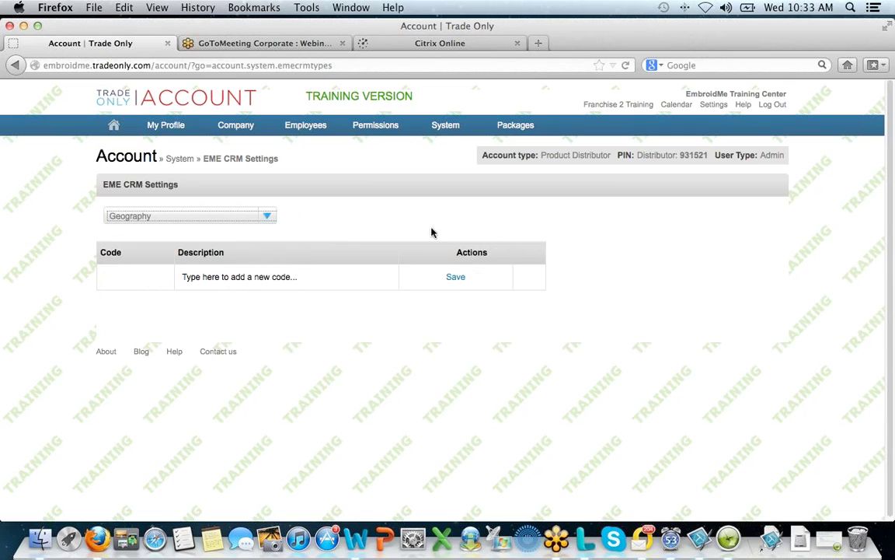
{"action": "left_click", "coordinate": [226, 277]}
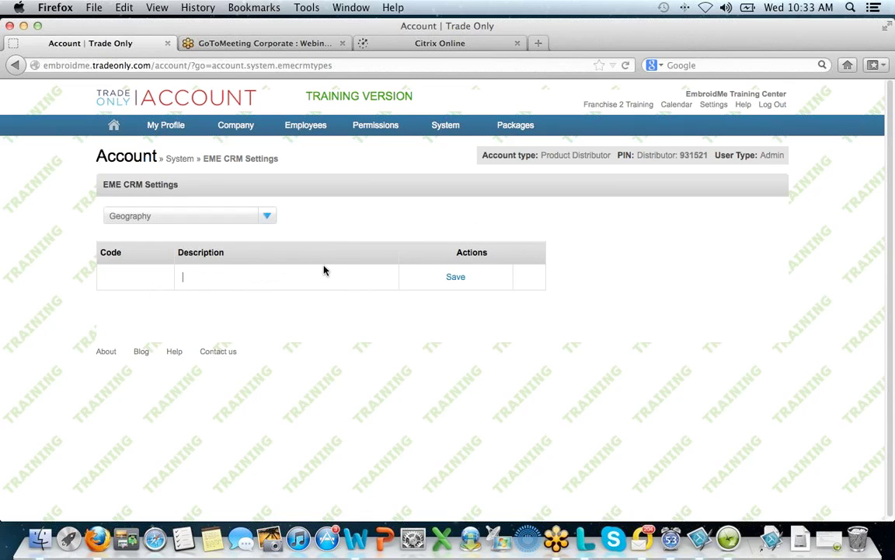
{"action": "type", "text": "West Coast"}
{"action": "left_click", "coordinate": [455, 276]}
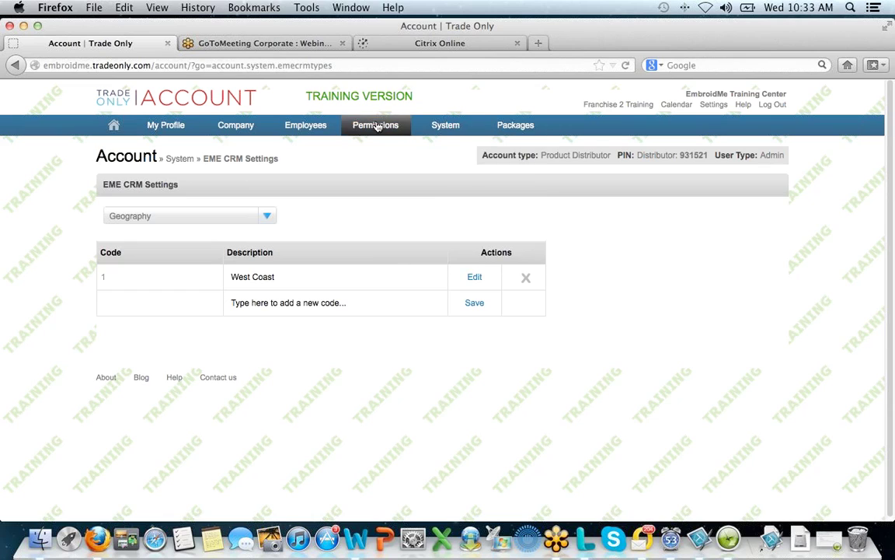
{"action": "mouse_move", "coordinate": [114, 125]}
{"action": "left_click", "coordinate": [127, 156]}
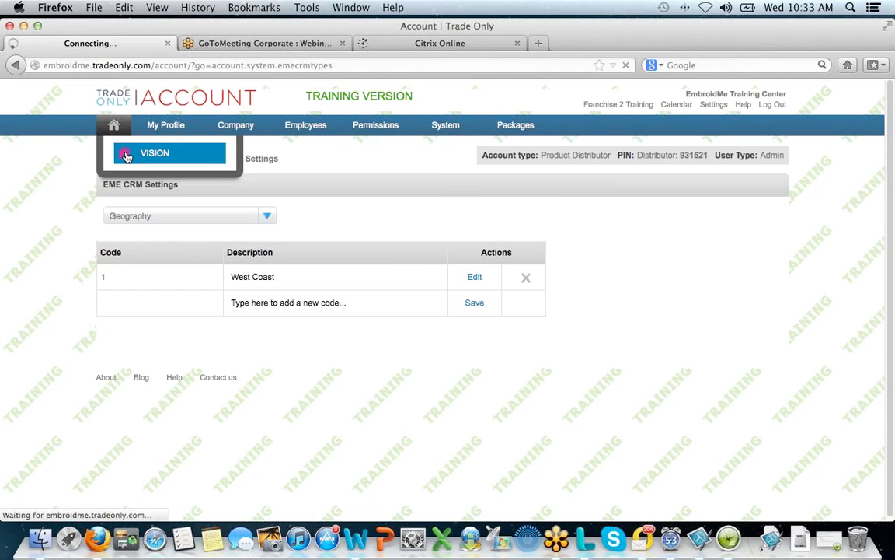
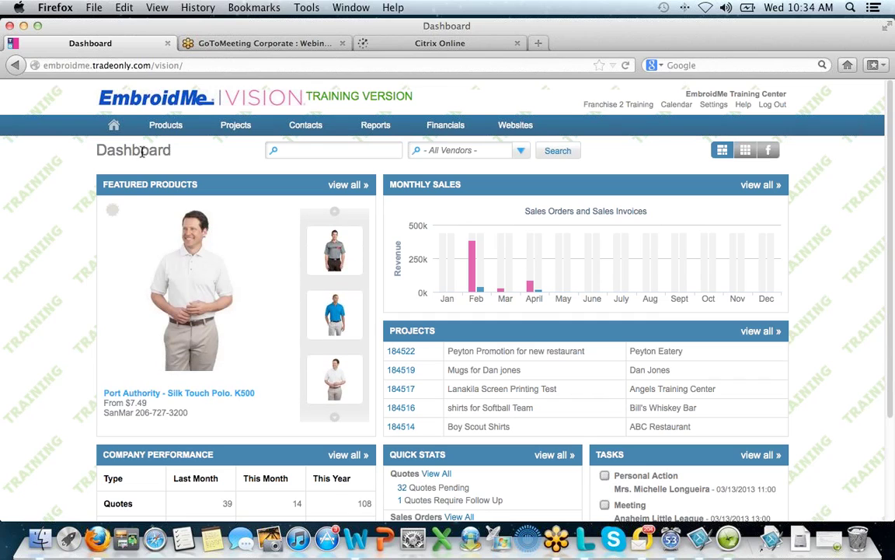
- Bring the GoToMeeting session to the front, leaving the EmbroidMe Vision Dashboard displayed
{"action": "left_click", "coordinate": [885, 57]}
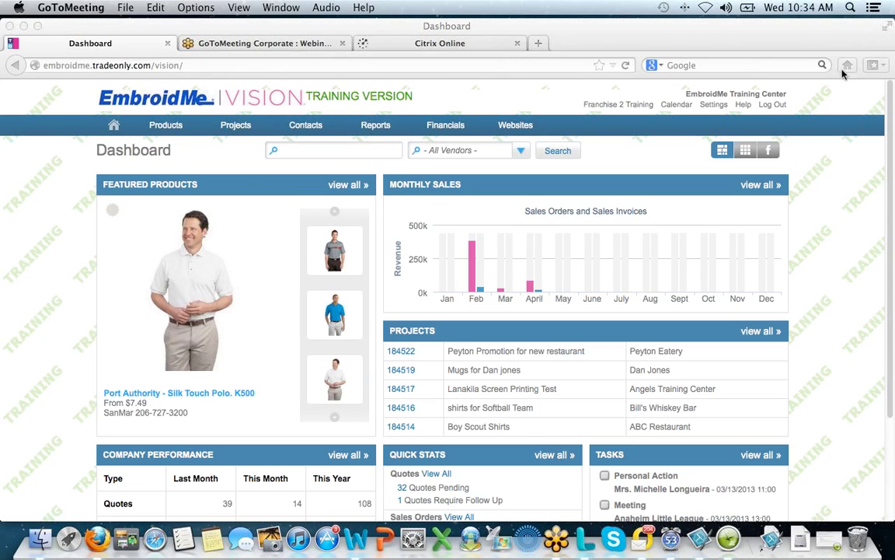